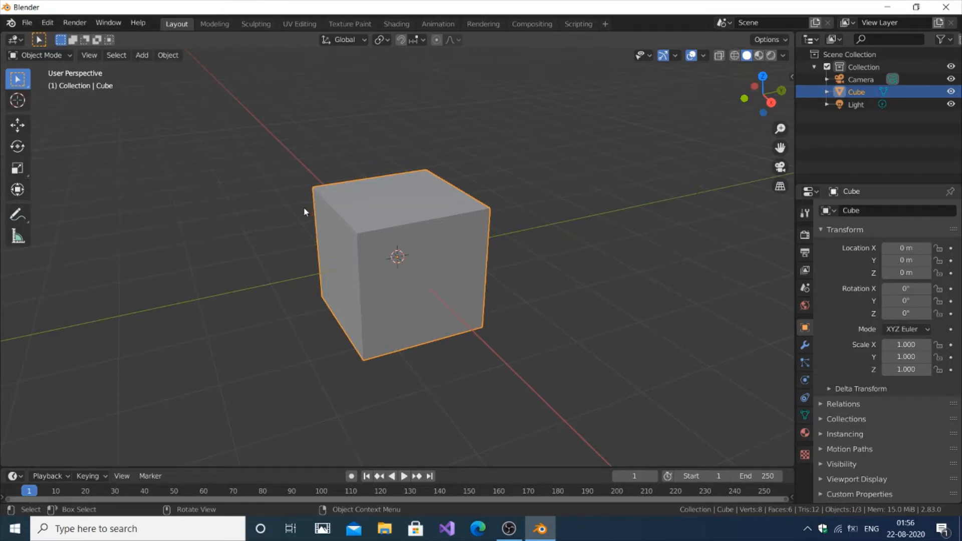
Start a new file from the General template.
left_click(27, 22)
mouse_move(71, 42)
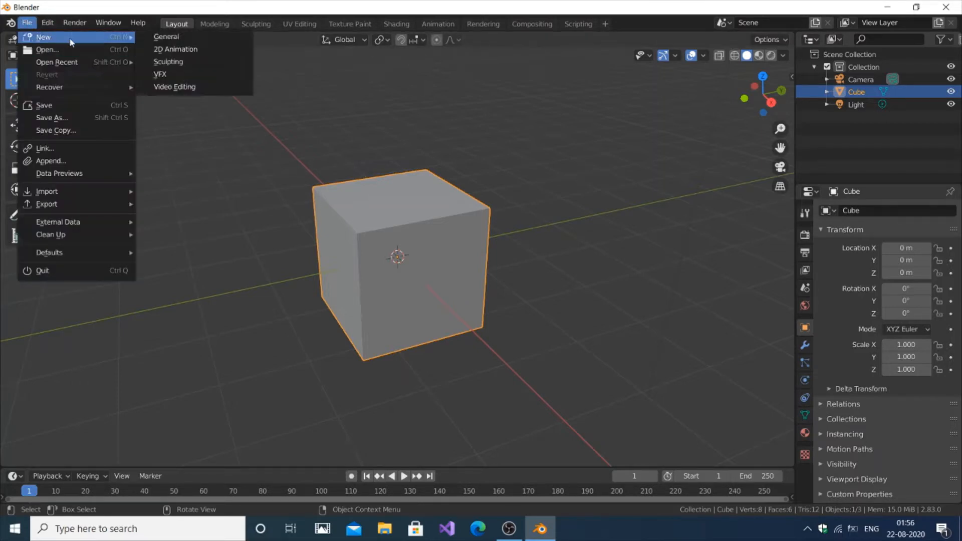
left_click(159, 38)
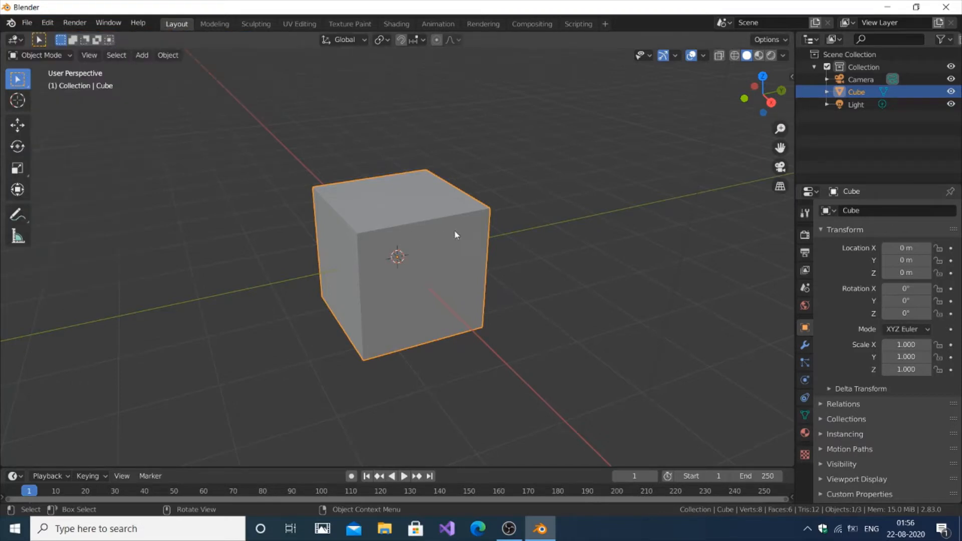
Put the default cube into Edit Mode and deselect all of its geometry.
left_click(40, 55)
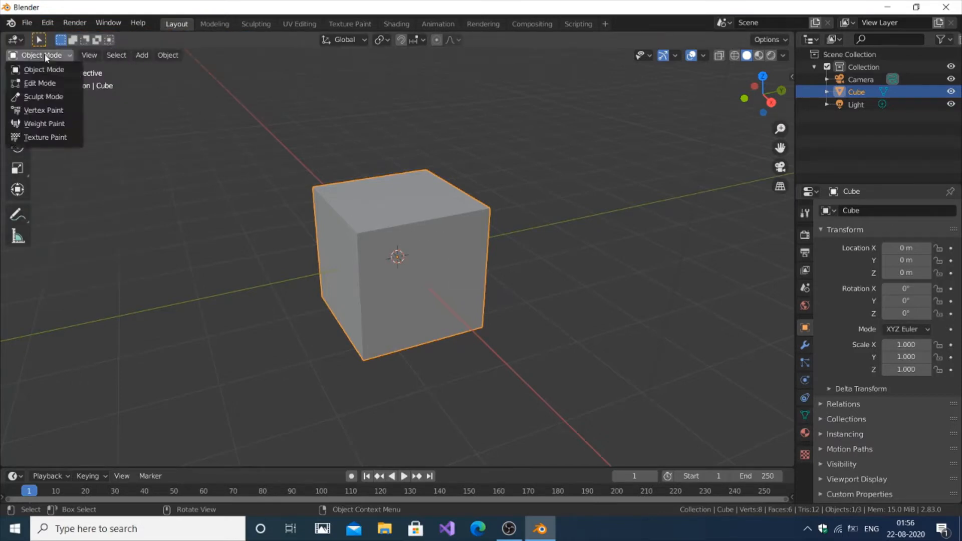
left_click(40, 82)
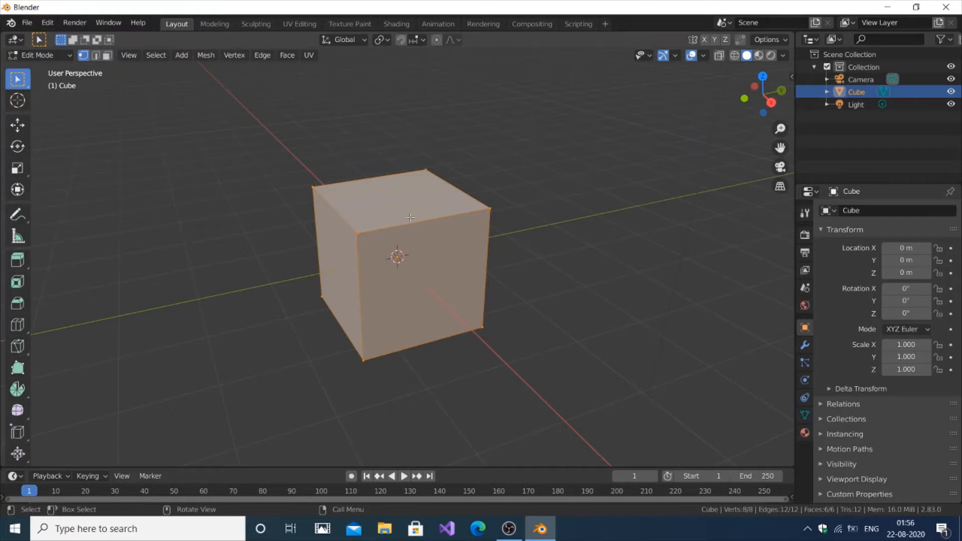
key("alt+a")
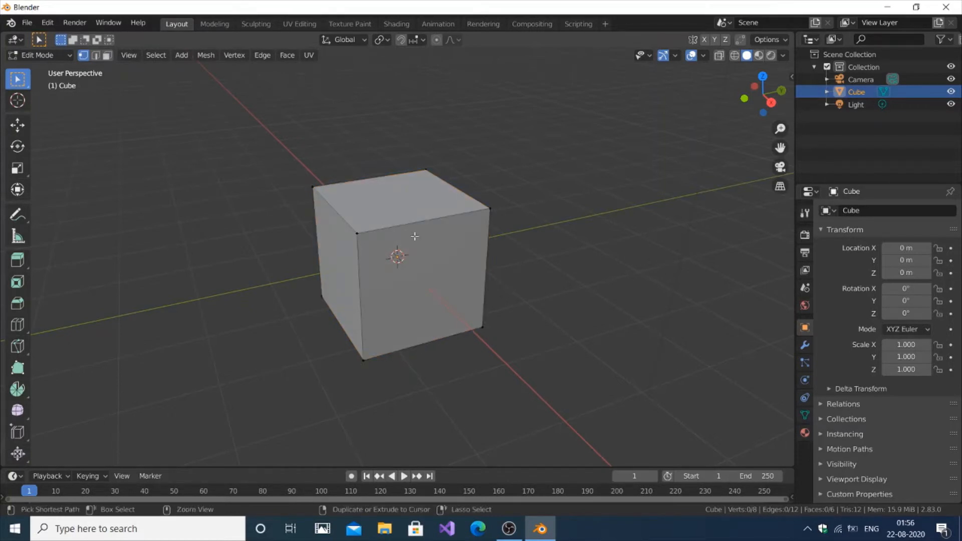
Add a vertical loop cut across the cube's front and top faces, slid to a factor of about 0.136.
key("ctrl+r")
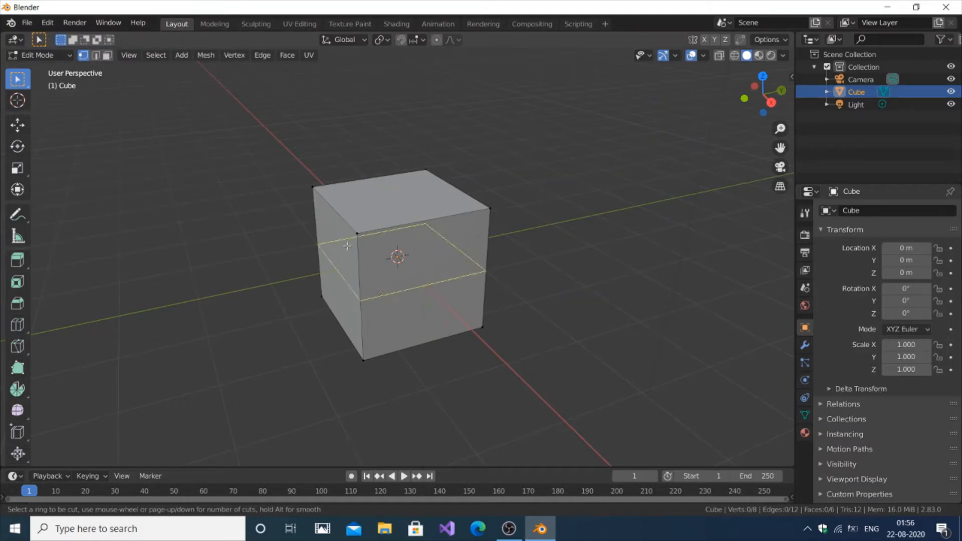
left_click(452, 235)
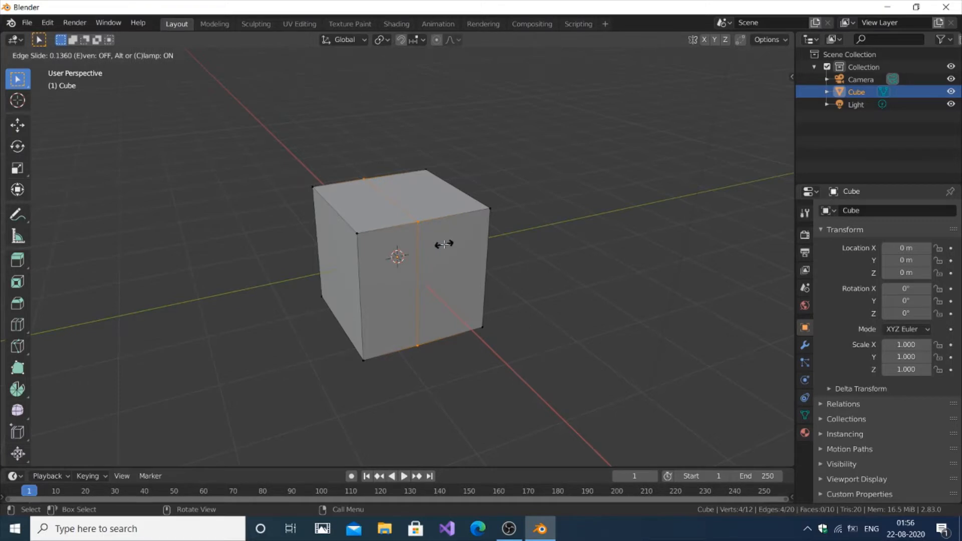
left_click(445, 244)
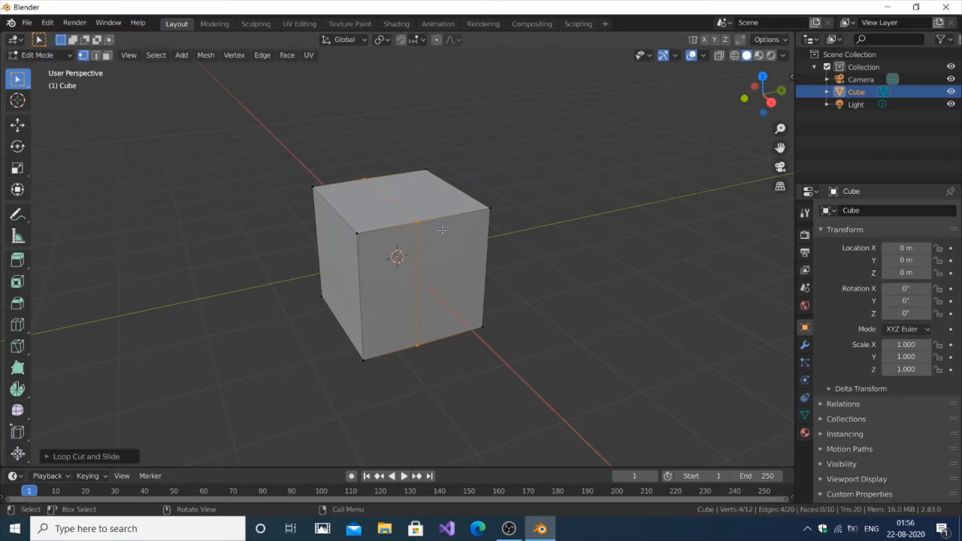
Set the loop cut to 12 cuts, raise its smoothness until the cube bulges strongly outward in stepped bands, and deselect the mesh.
left_click(45, 458)
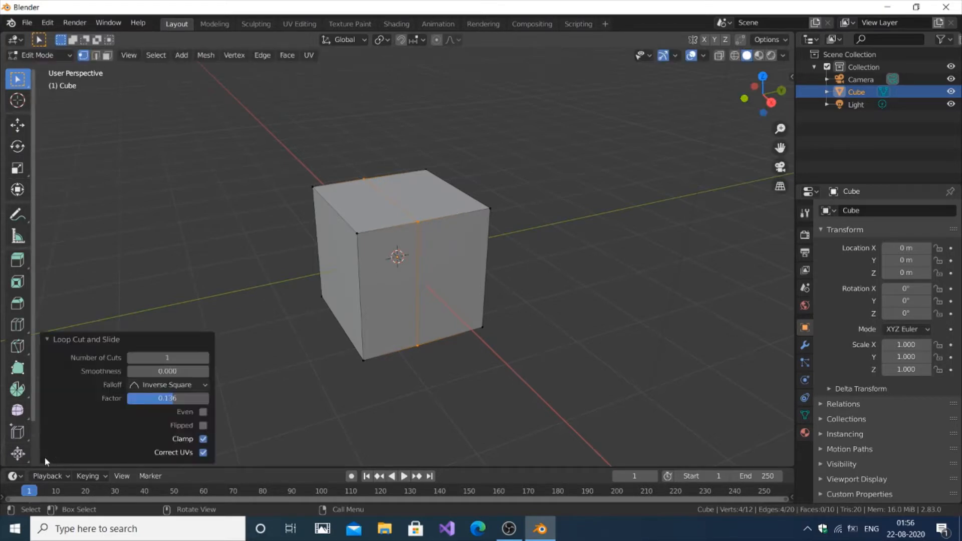
left_click_drag(171, 358, 210, 358)
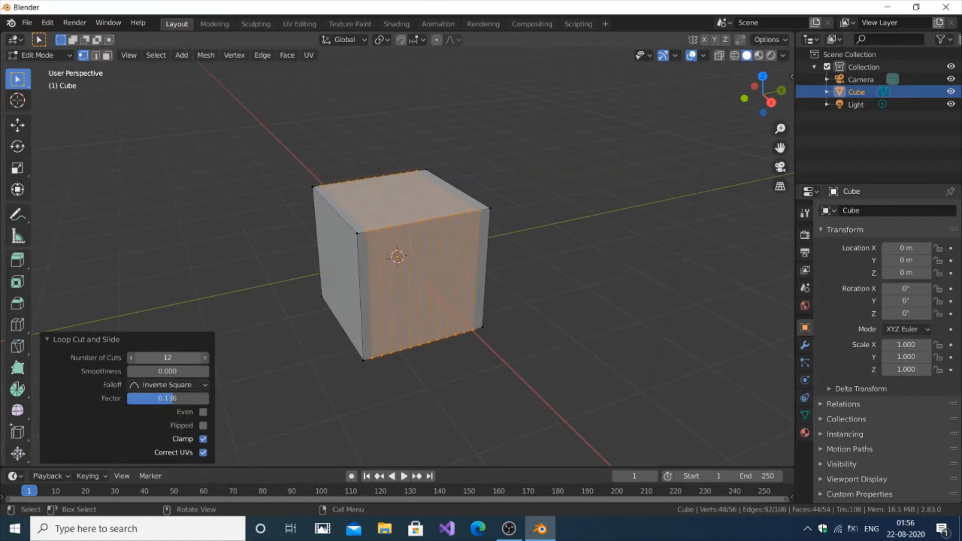
left_click(180, 358)
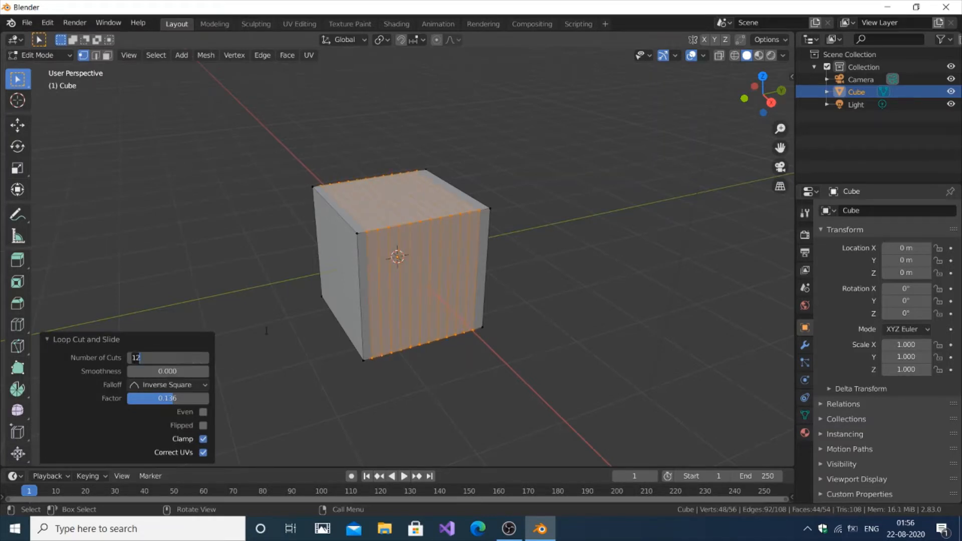
key("Return")
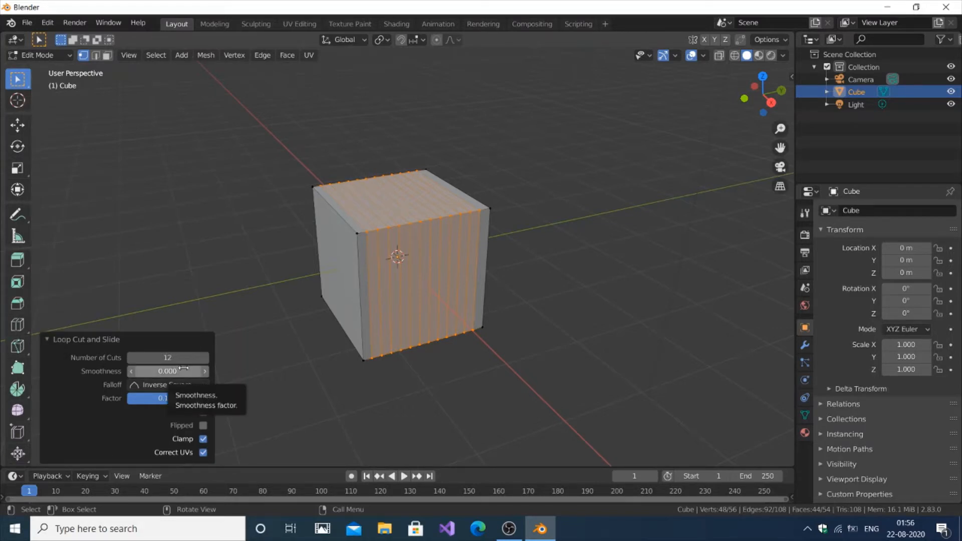
left_click_drag(183, 369, 257, 368)
left_click(245, 288)
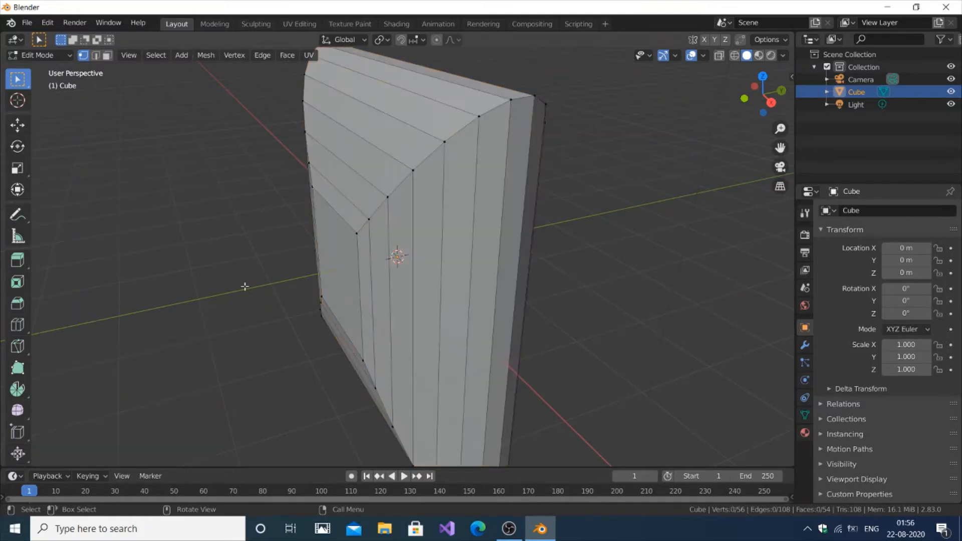
Examine the bulged, stepped mesh from all around, ending with a straight-on view of one stepped square side.
key("KP_6")
key("KP_6")
key("KP_6")
key("KP_6")
key("KP_6")
key("KP_6")
key("KP_6")
key("KP_6")
key("KP_6")
key("KP_6")
key("KP_6")
key("KP_6")
key("KP_6")
key("KP_6")
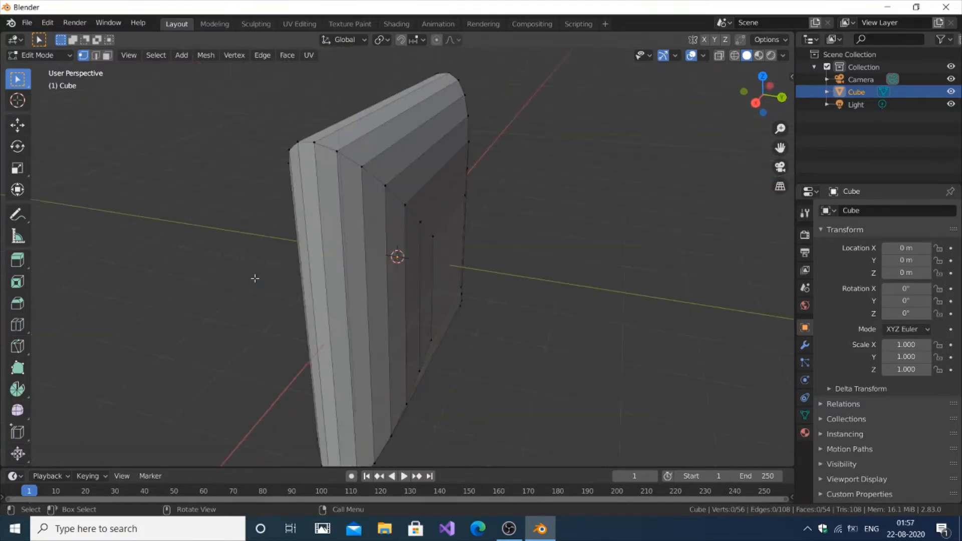
key("KP_6")
key("KP_6")
key("KP_6")
key("KP_6")
key("KP_6")
key("KP_6")
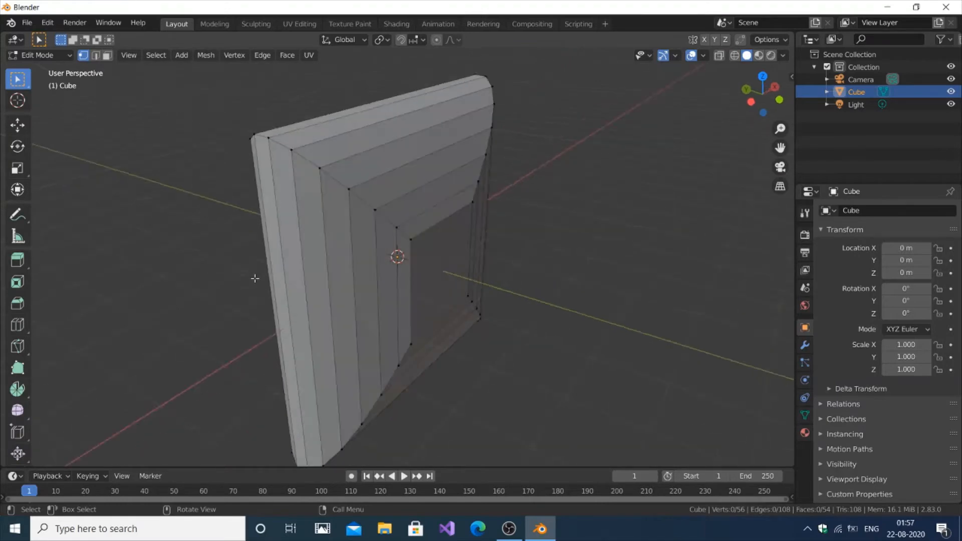
key("KP_6")
key("KP_6")
key("KP_6")
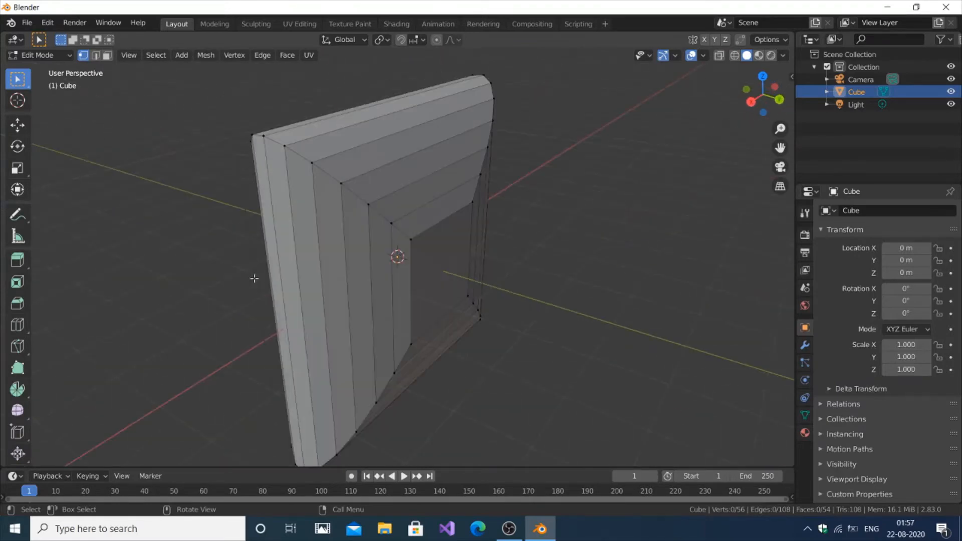
key("KP_6")
key("KP_6")
key("KP_6")
key("KP_6")
key("KP_6")
key("KP_6")
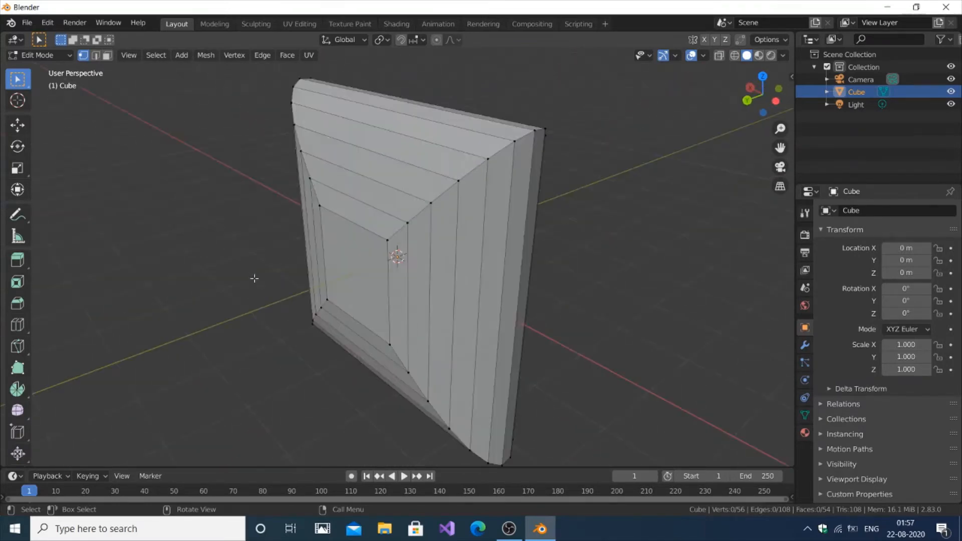
key("KP_6")
key("KP_6")
key("KP_6")
key("KP_8")
key("KP_8")
key("KP_8")
key("KP_8")
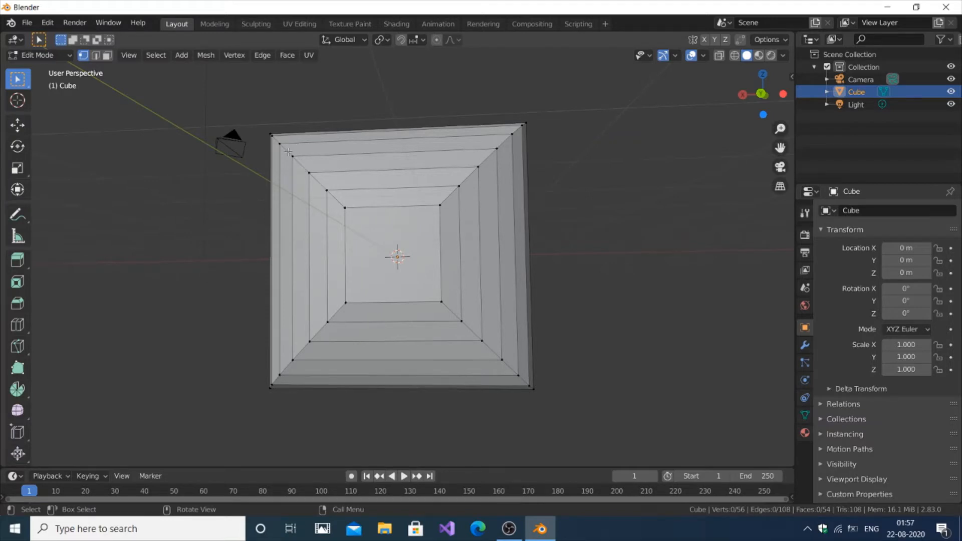
In face selection mode, select the central face and the bands inside the outermost ring on this side, and delete them as edge loops.
left_click(108, 57)
left_click(369, 257)
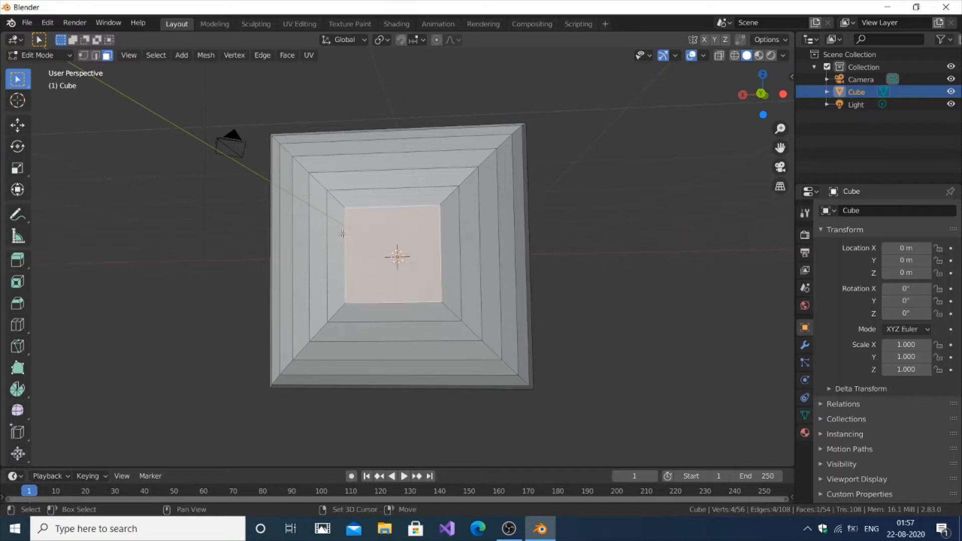
left_click(339, 234, "shift")
left_click(387, 197, "shift")
left_click(454, 227, "shift")
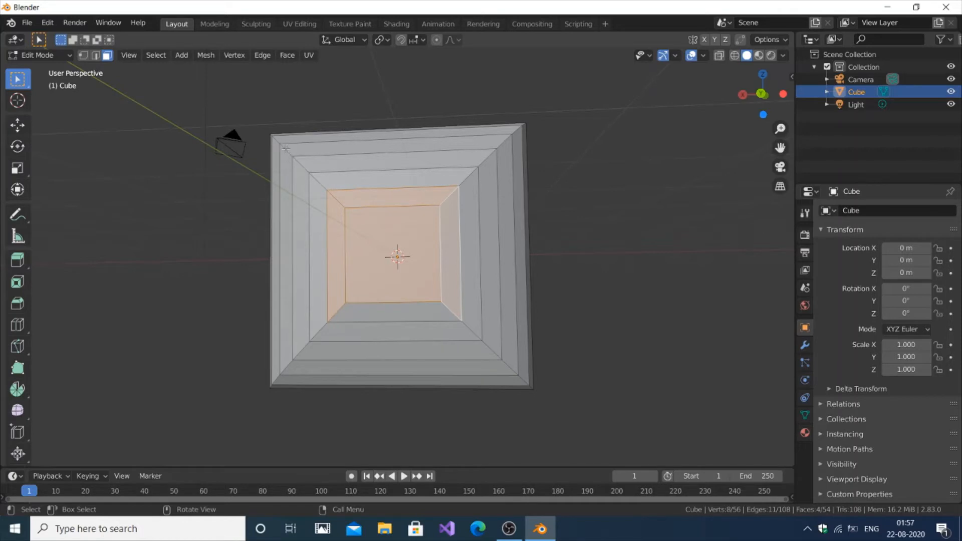
left_click_drag(286, 149, 516, 370, "shift")
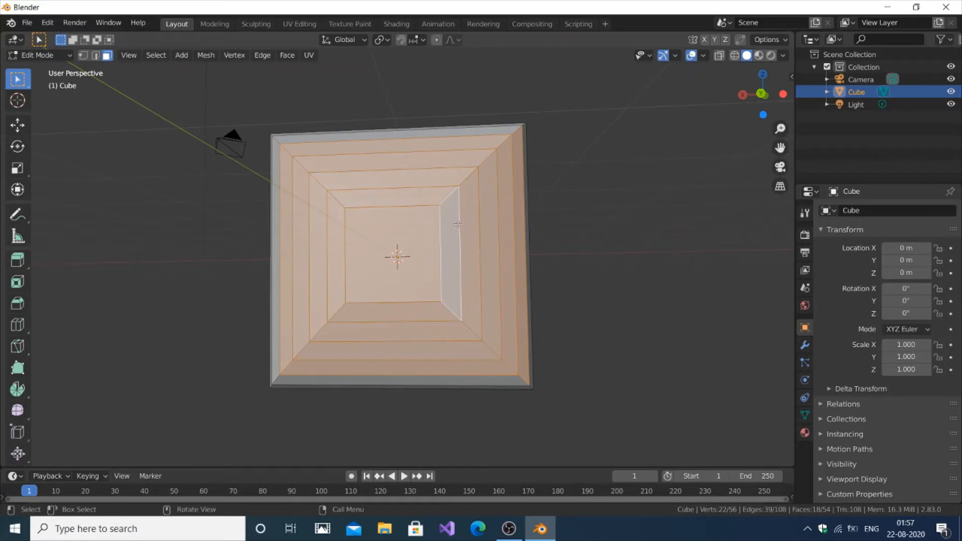
left_click(459, 239, "shift")
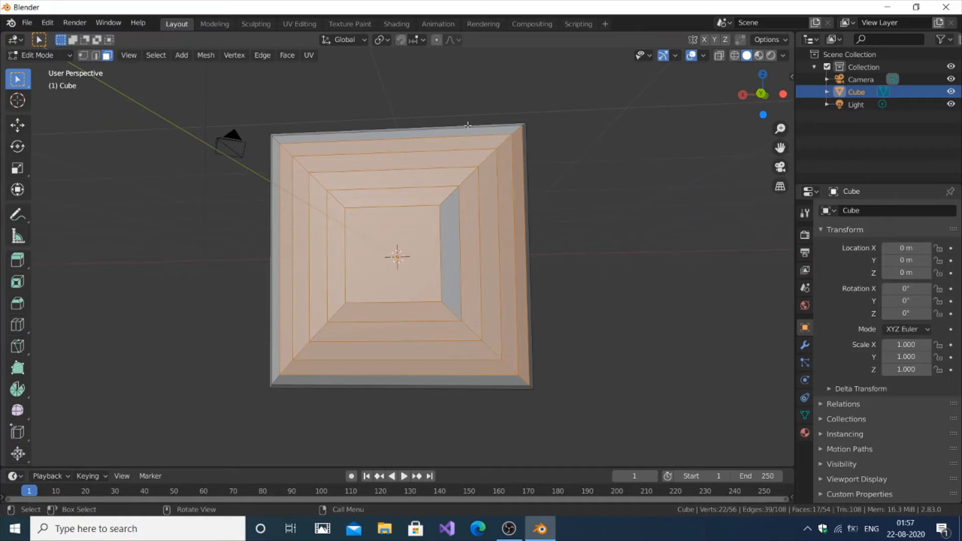
left_click(520, 157)
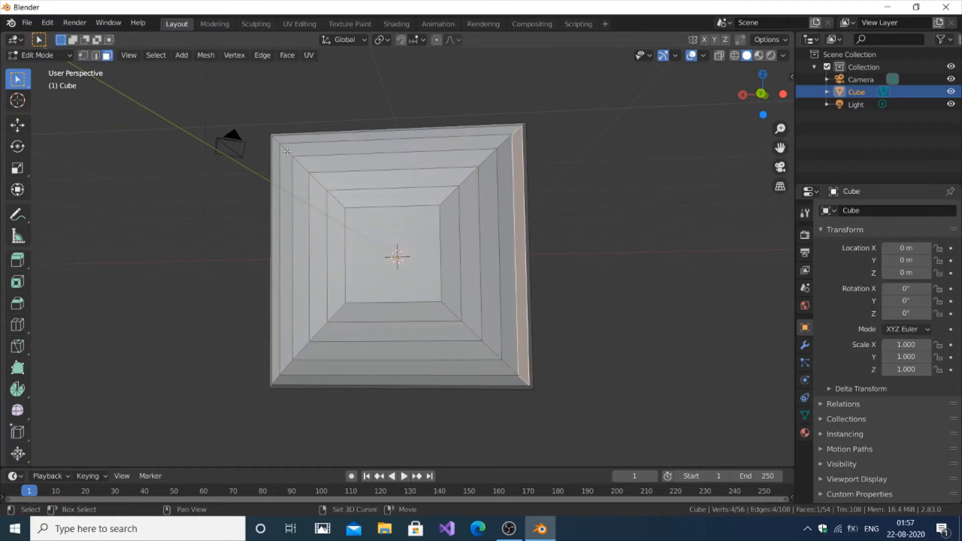
left_click(524, 143)
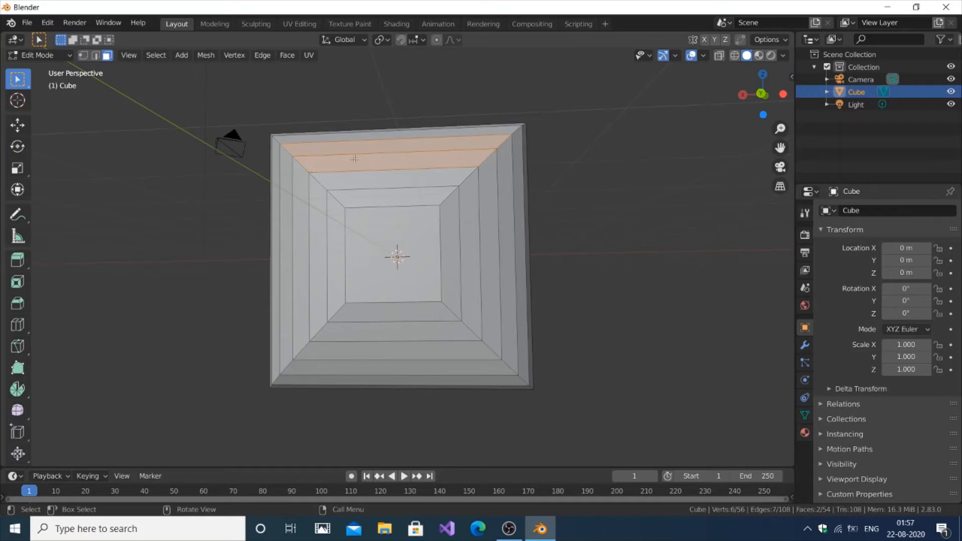
left_click_drag(289, 149, 507, 369)
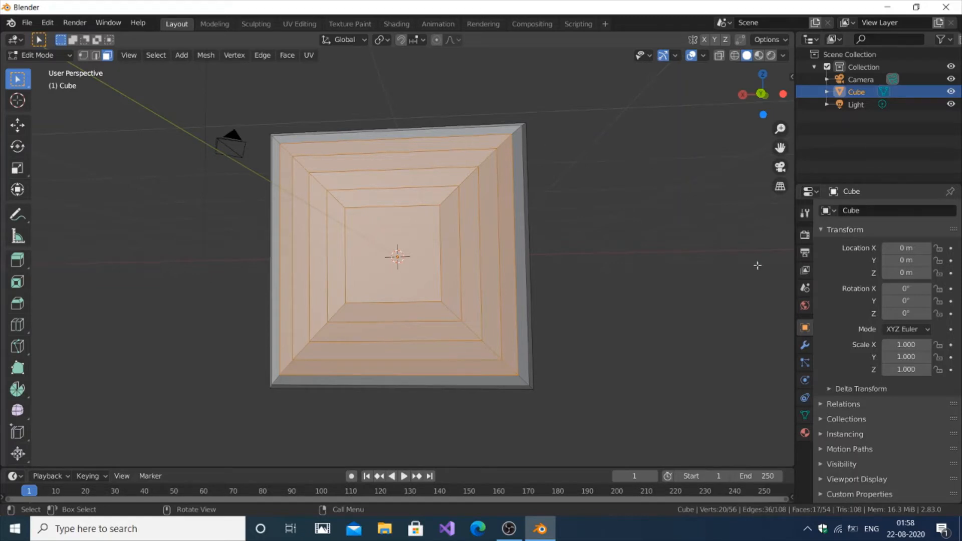
key("x")
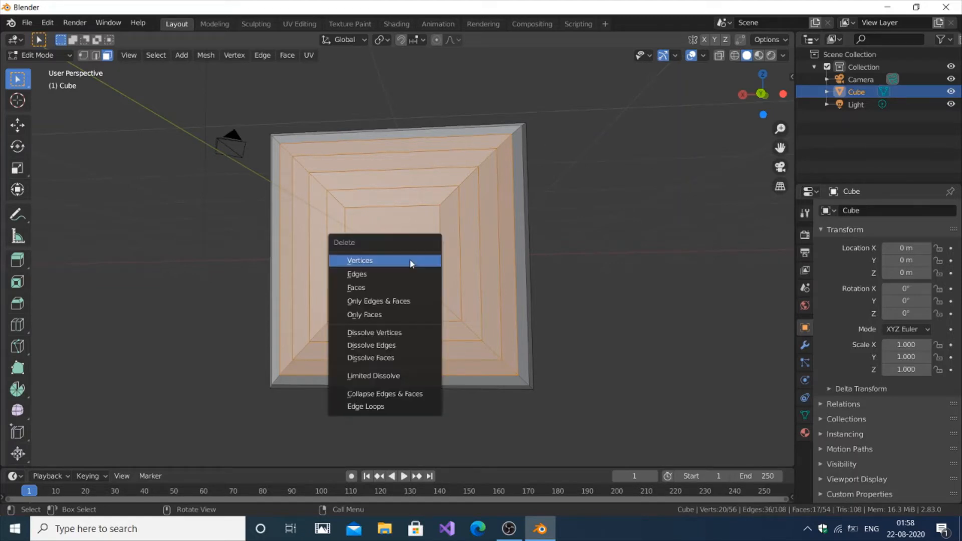
left_click(403, 409)
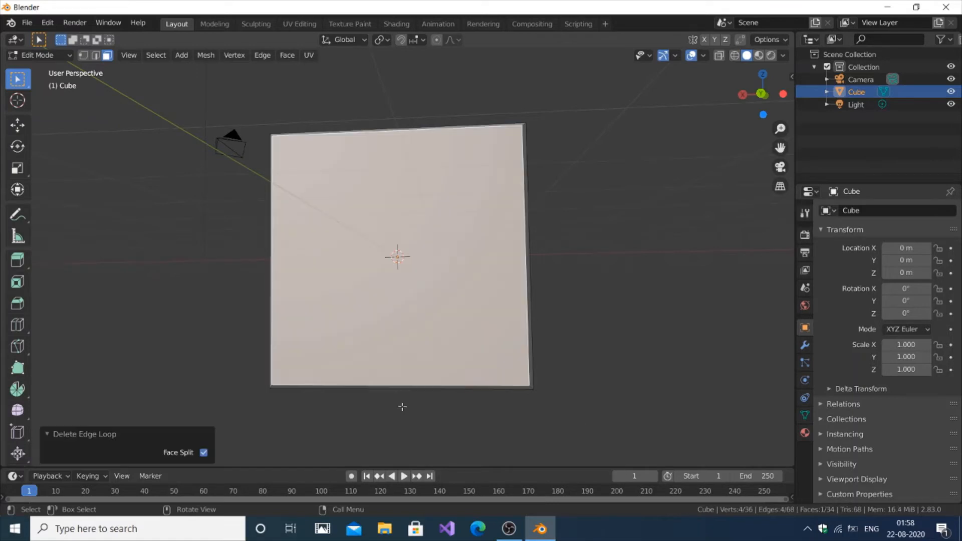
Examine the flattened side and the slab's edges from several angles.
key("KP_4")
key("KP_4")
key("KP_4")
key("KP_4")
key("KP_4")
key("KP_4")
key("KP_4")
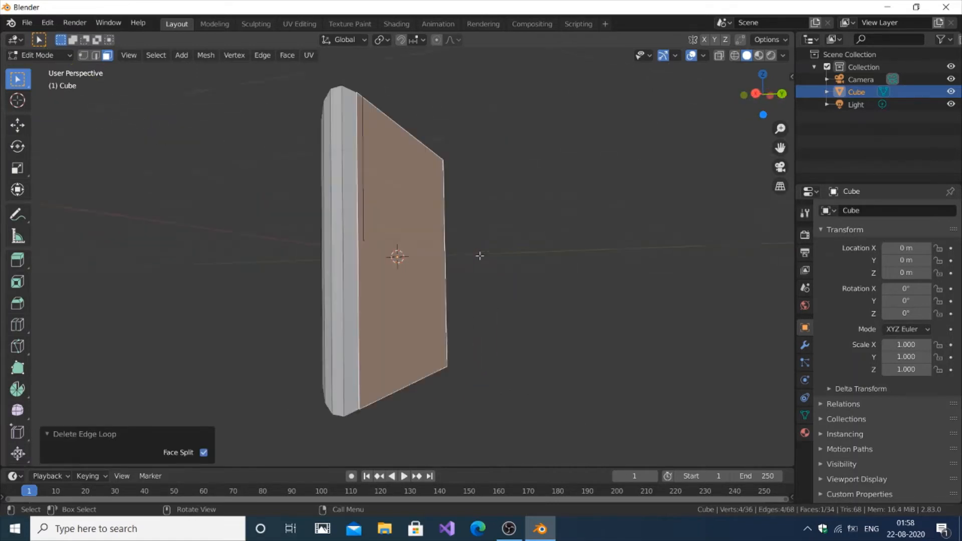
key("KP_6")
key("KP_6")
key("KP_6")
key("KP_6")
key("KP_6")
key("KP_6")
key("KP_6")
key("KP_6")
key("KP_6")
key("KP_6")
key("KP_6")
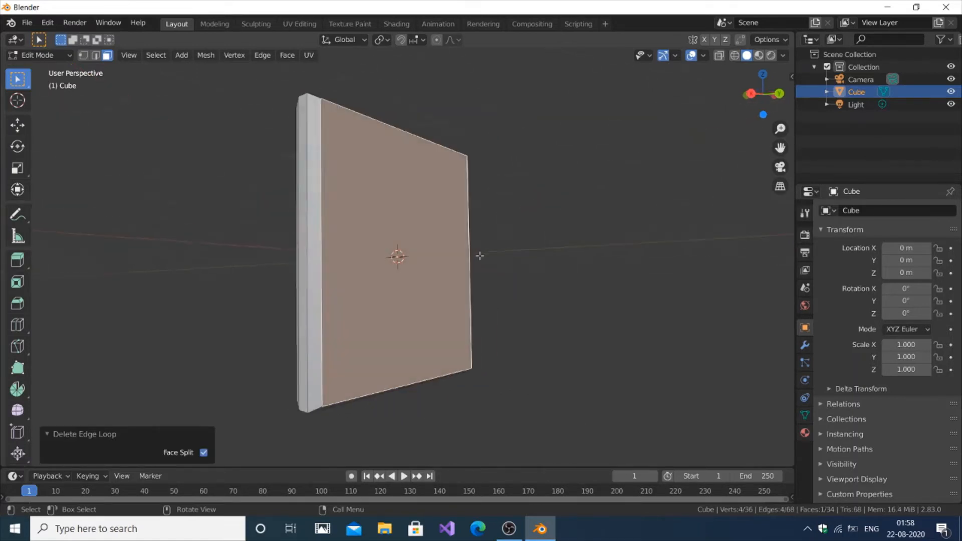
key("KP_4")
key("KP_4")
key("KP_4")
key("KP_4")
key("KP_4")
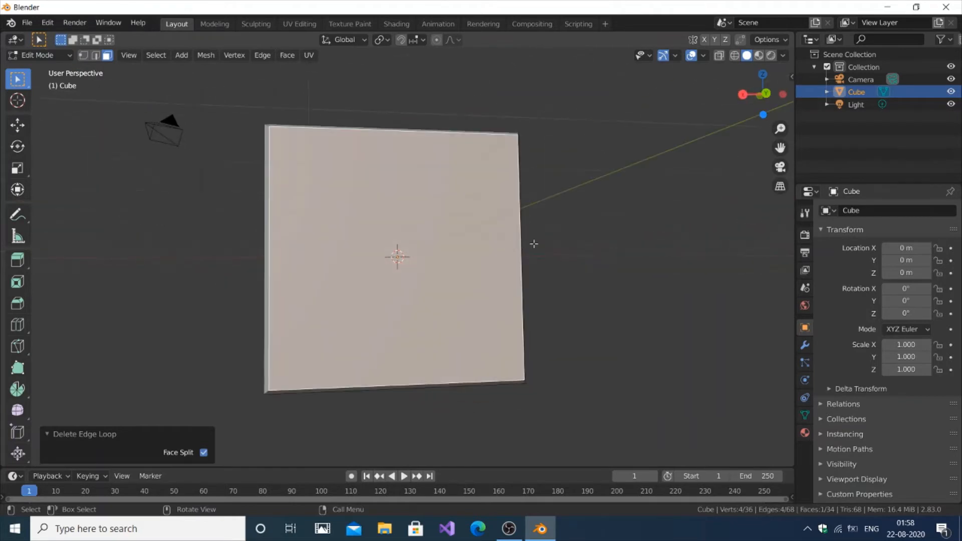
key("KP_6")
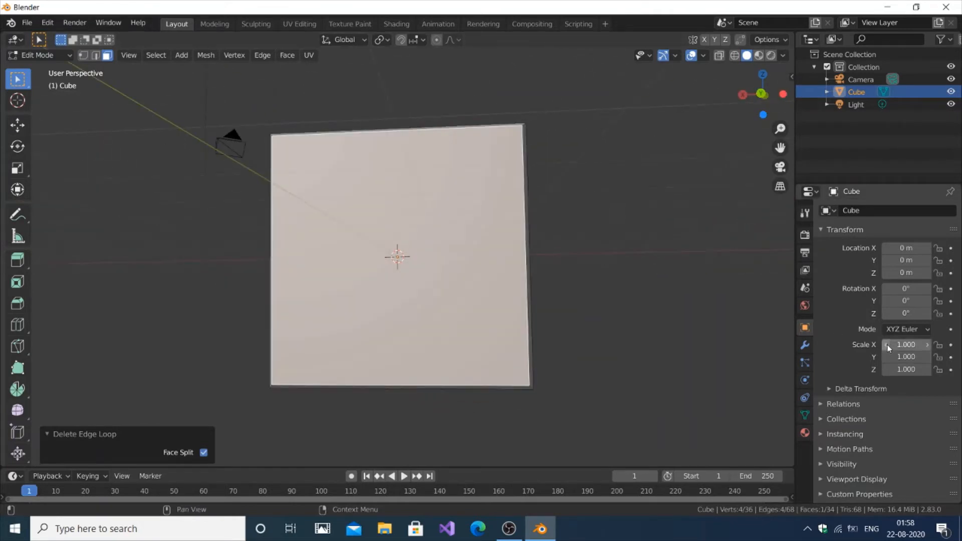
Widen the object by setting its X scale to 1.580.
mouse_move(907, 345)
left_mouse_down()
mouse_move(935, 344)
mouse_move(898, 345)
left_mouse_up()
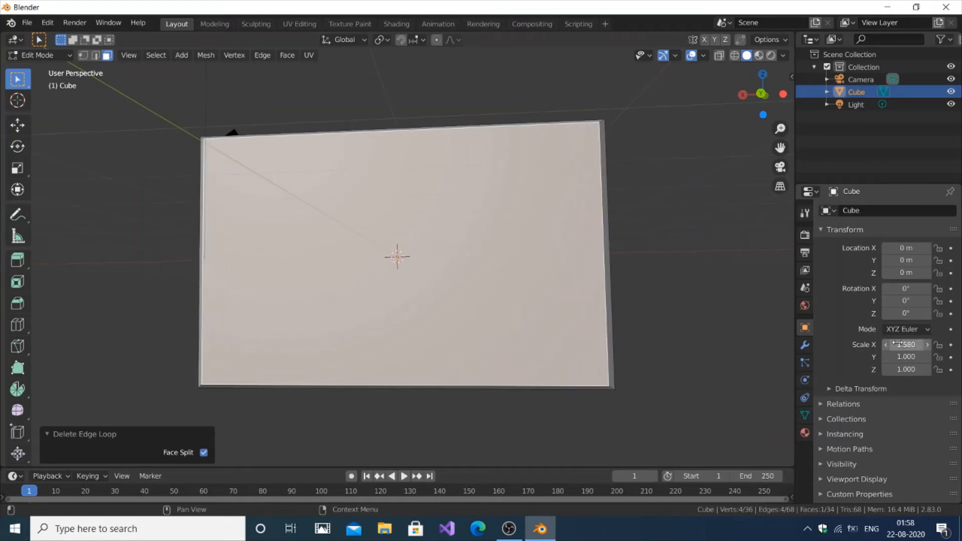
left_click(897, 344)
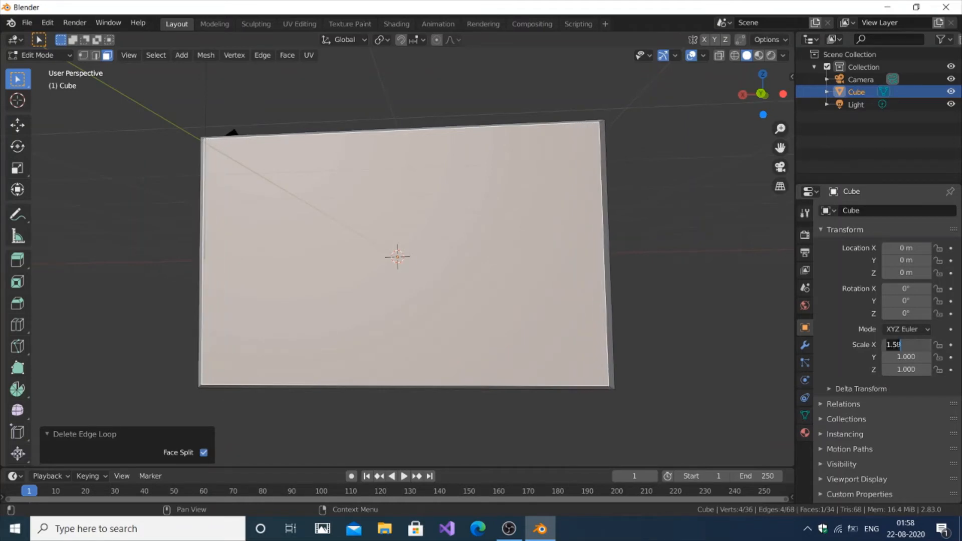
left_click(742, 279)
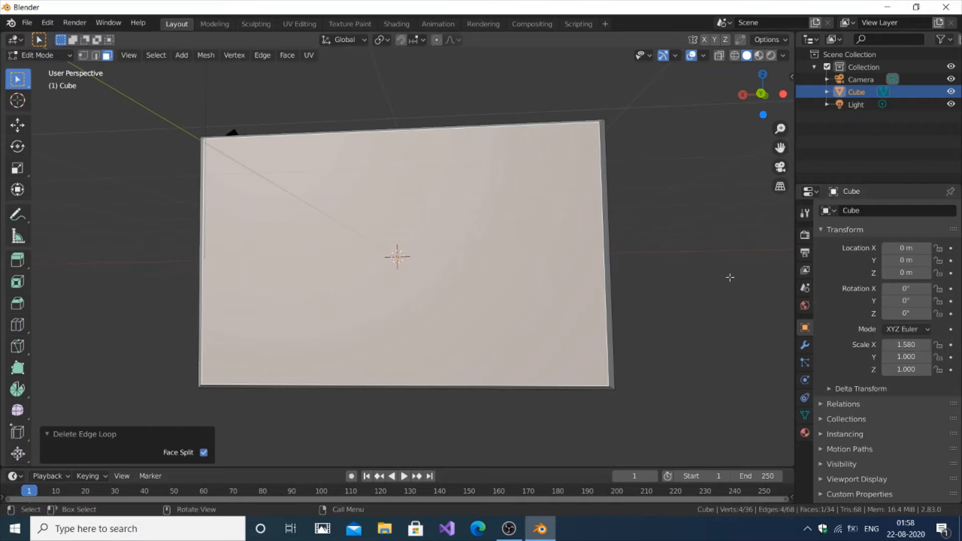
middle_click_drag(731, 278, 597, 267)
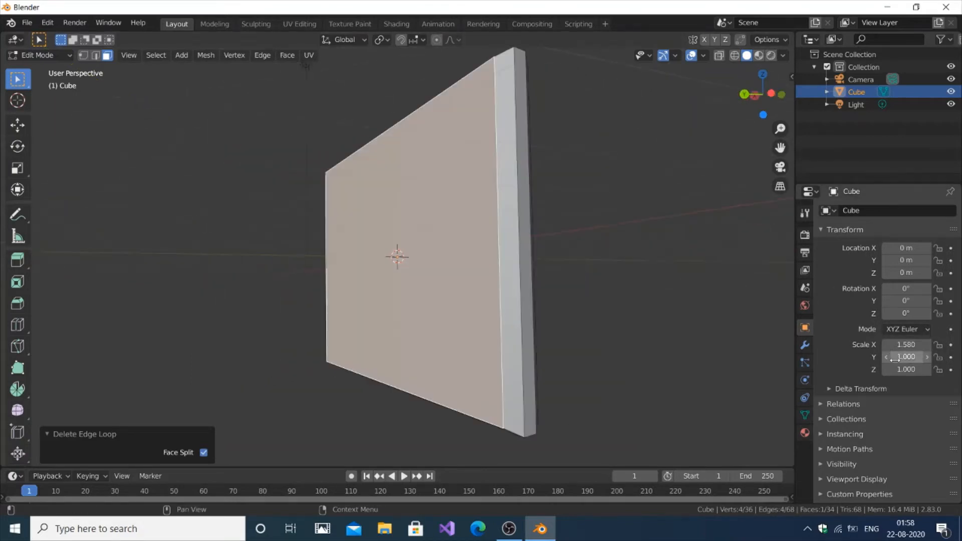
Deselect the mesh and reduce the slab's thickness by setting the object's Y scale to 0.750.
left_click(782, 322)
middle_click_drag(789, 323, 748, 325)
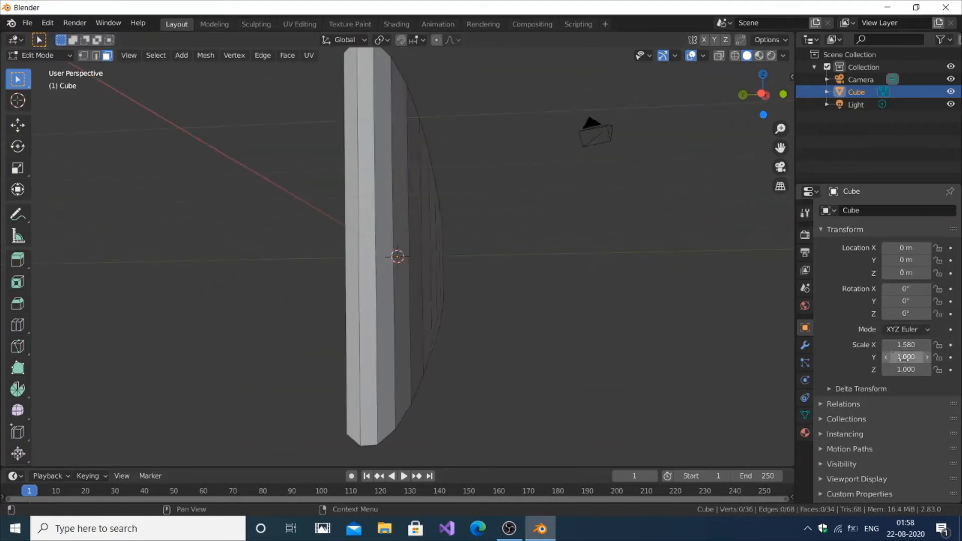
left_click_drag(899, 355, 887, 354)
middle_click_drag(610, 282, 469, 307)
scroll(469, 307, "up", 2)
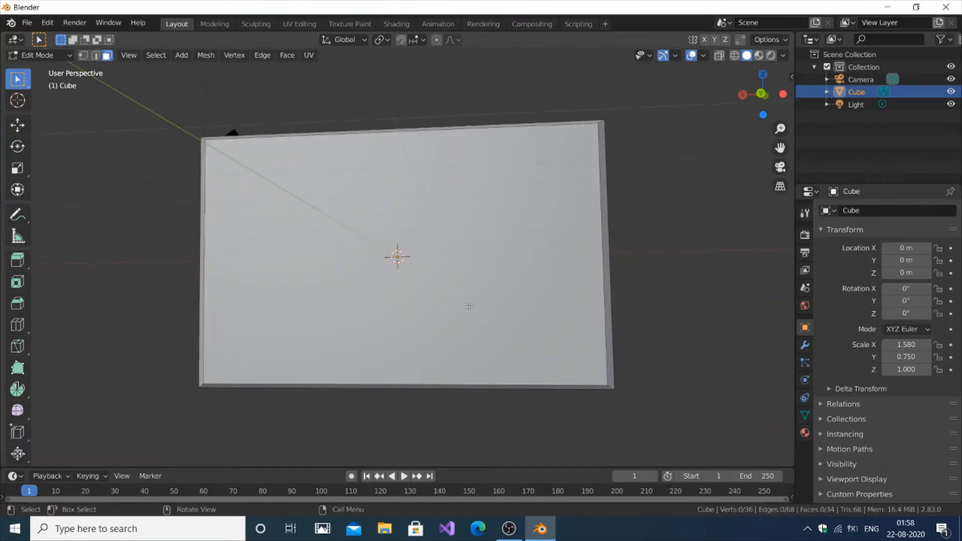
Inset the large flat front face by a thickness of about 0.164 to form a narrow border, and clear the selection.
left_click(319, 205)
key("i")
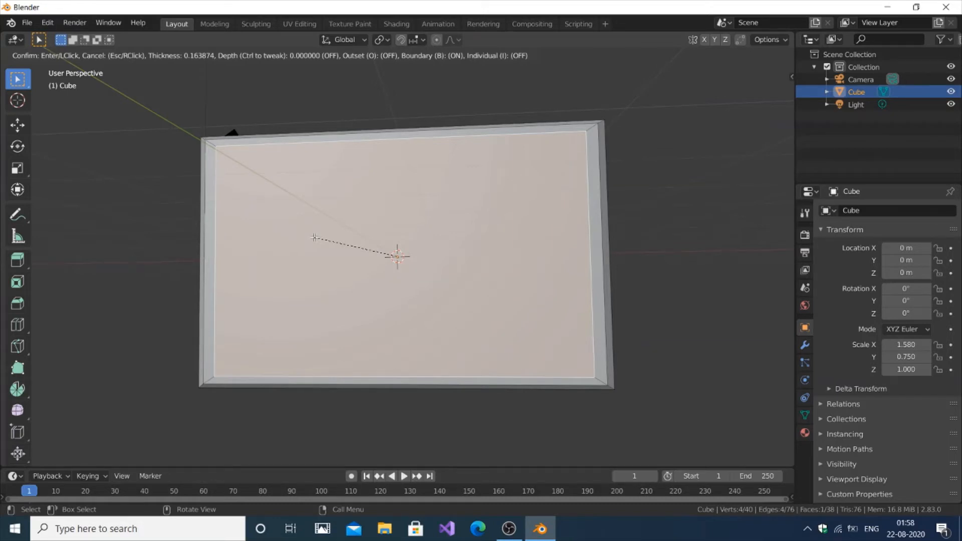
left_click(315, 237)
left_click(670, 249)
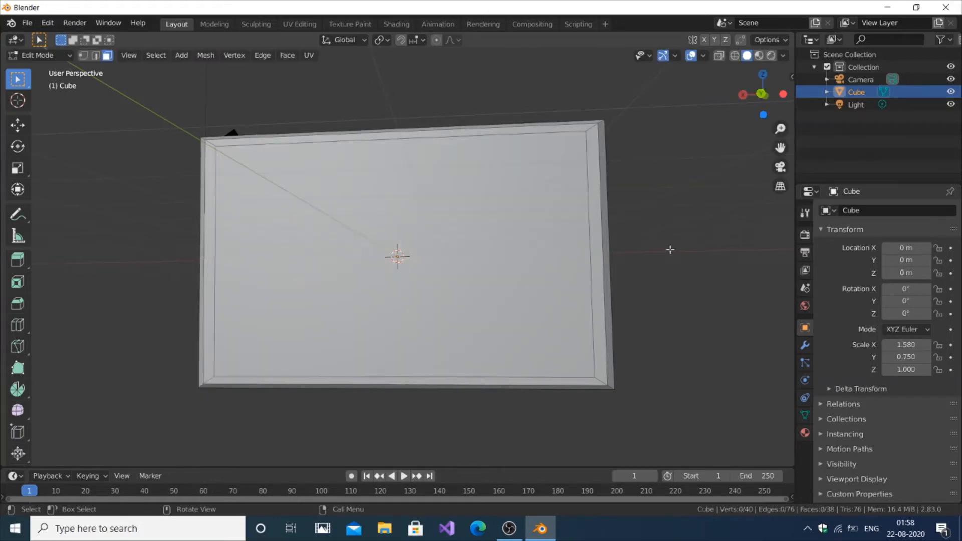
Examine the inset border and the slab's side edges from several angles.
middle_click_drag(669, 250, 527, 132)
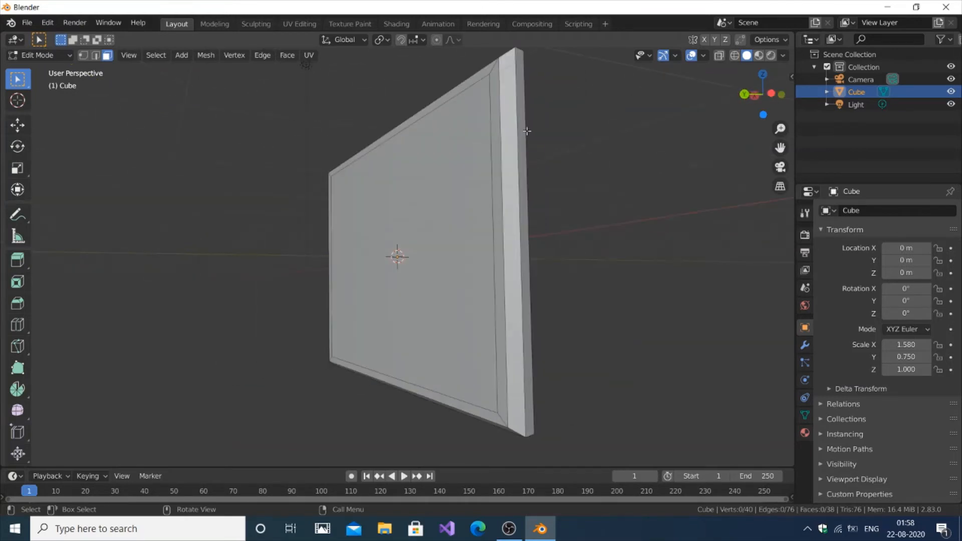
middle_click_drag(498, 80, 461, 243)
key("KP_4")
key("KP_4")
key("KP_4")
key("KP_4")
key("KP_4")
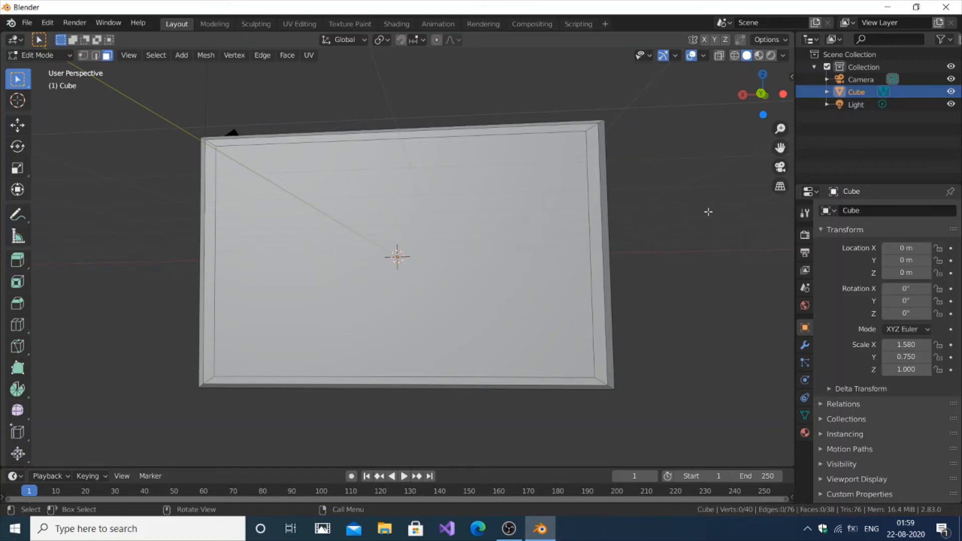
Set the base color of the existing material to black and display the viewport in rendered shading.
left_click(805, 434)
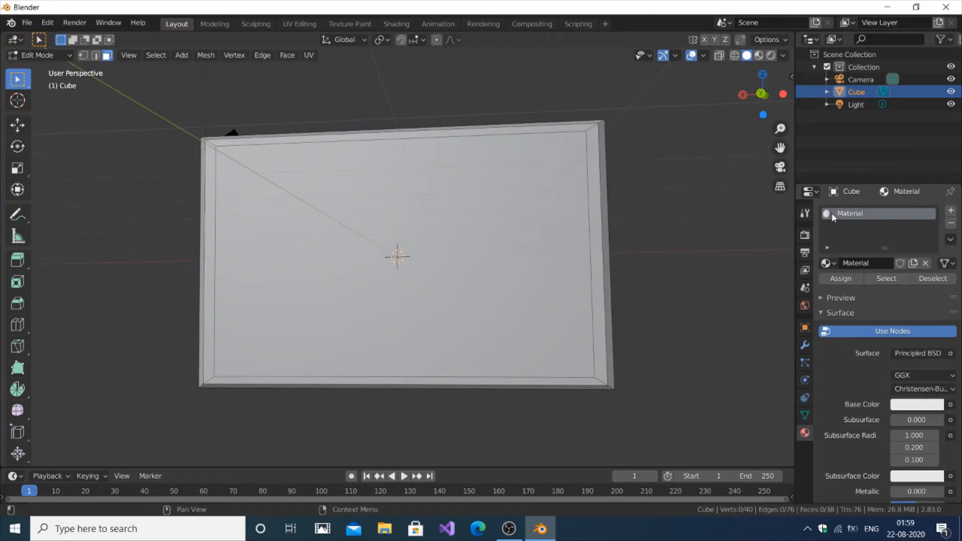
left_click(907, 406)
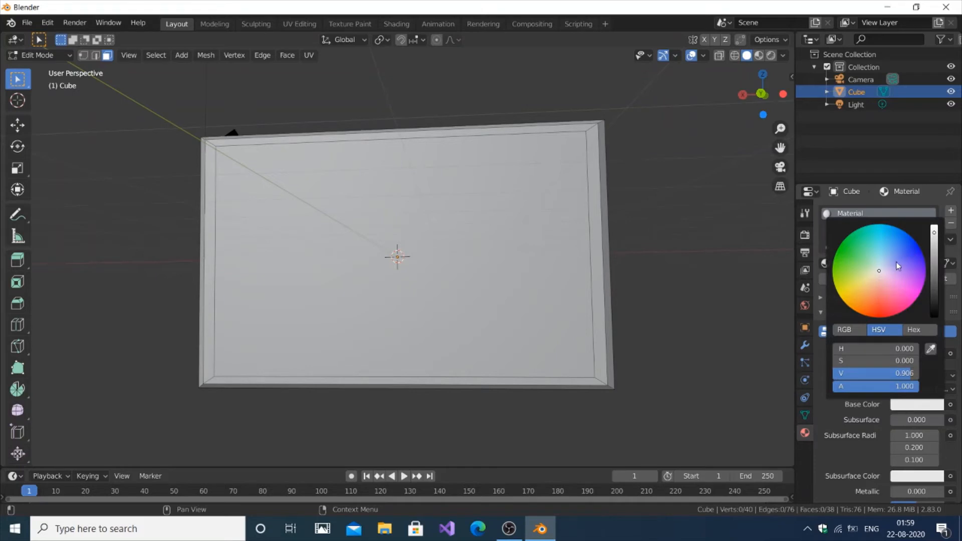
left_click(936, 314)
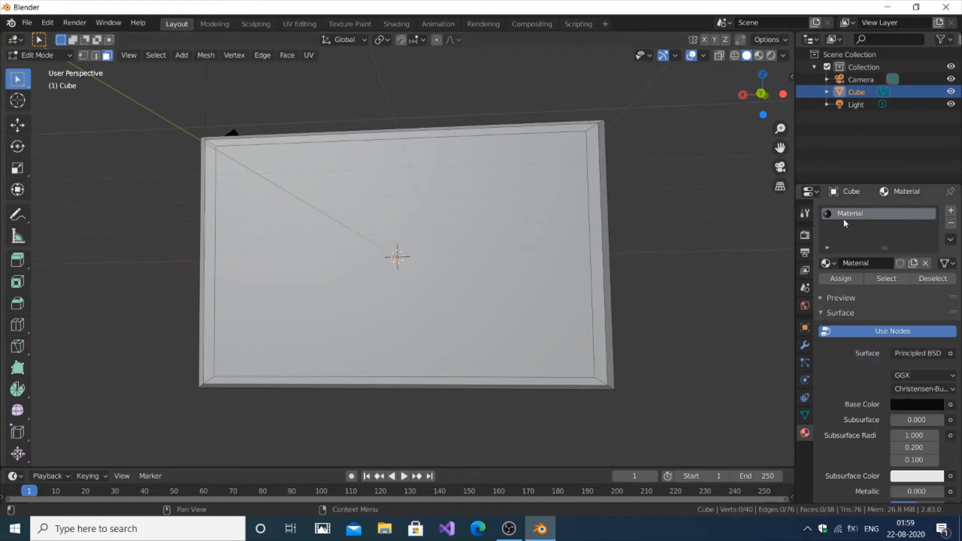
left_click(771, 56)
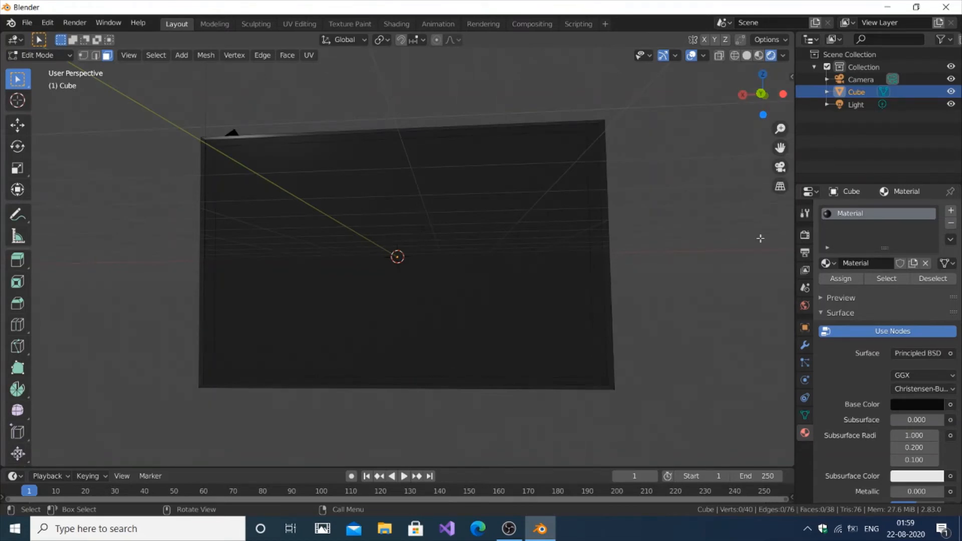
Examine the black slab in rendered shading from different sides, ending facing the inset front.
key("KP_4")
key("KP_4")
key("KP_4")
key("KP_4")
key("KP_4")
key("KP_4")
key("KP_4")
key("KP_4")
key("KP_4")
key("KP_4")
key("KP_4")
key("KP_4")
key("KP_4")
key("KP_4")
key("KP_4")
key("KP_4")
key("KP_4")
key("KP_4")
key("KP_4")
key("KP_4")
key("KP_4")
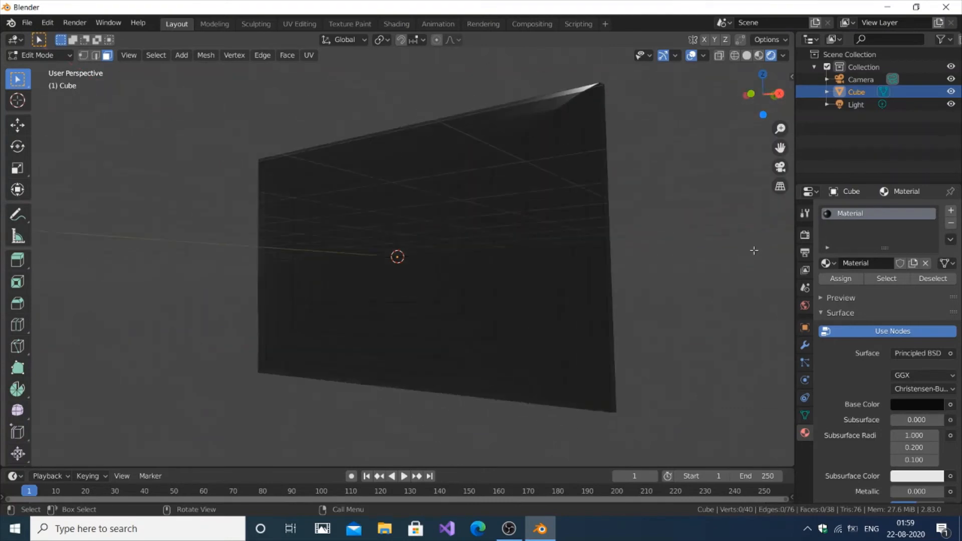
key("KP_4")
key("KP_4")
key("KP_4")
key("KP_4")
key("KP_4")
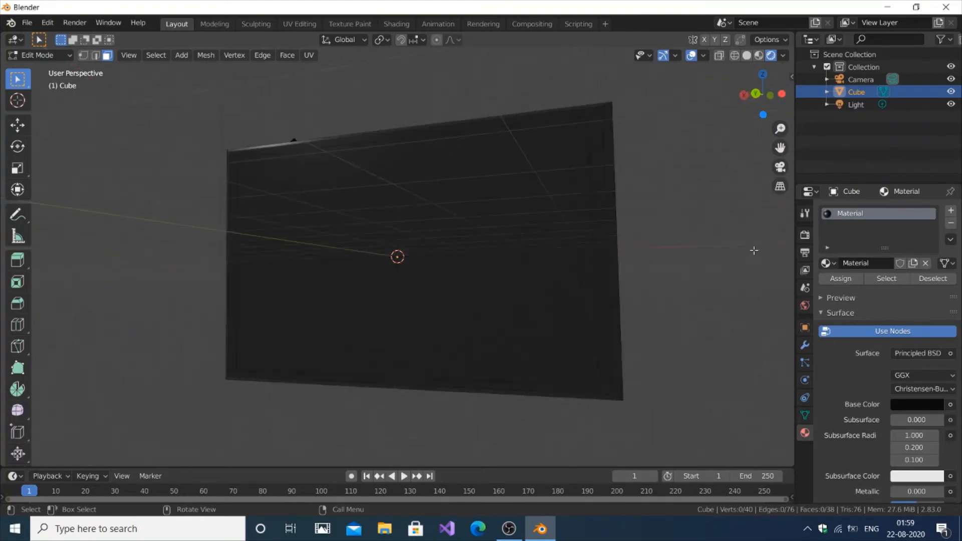
key("KP_6")
key("KP_6")
key("KP_6")
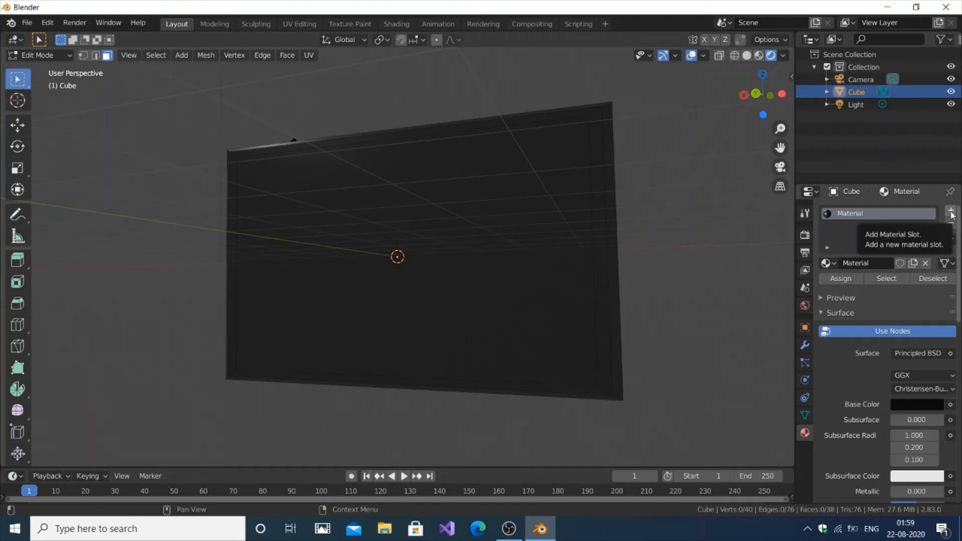
key("KP_6")
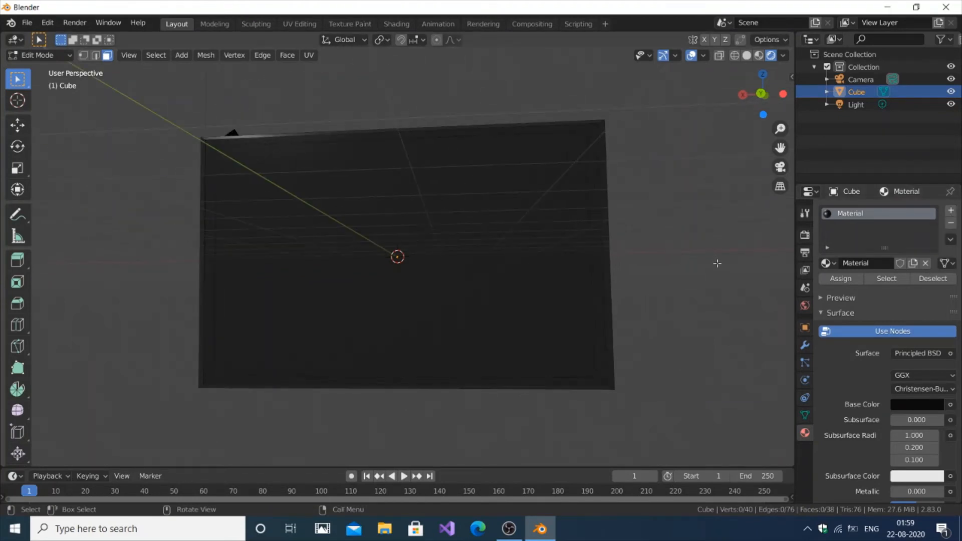
Add a second material slot with a new material, set its surface shader to Emission, and collapse its settings.
left_click(951, 213)
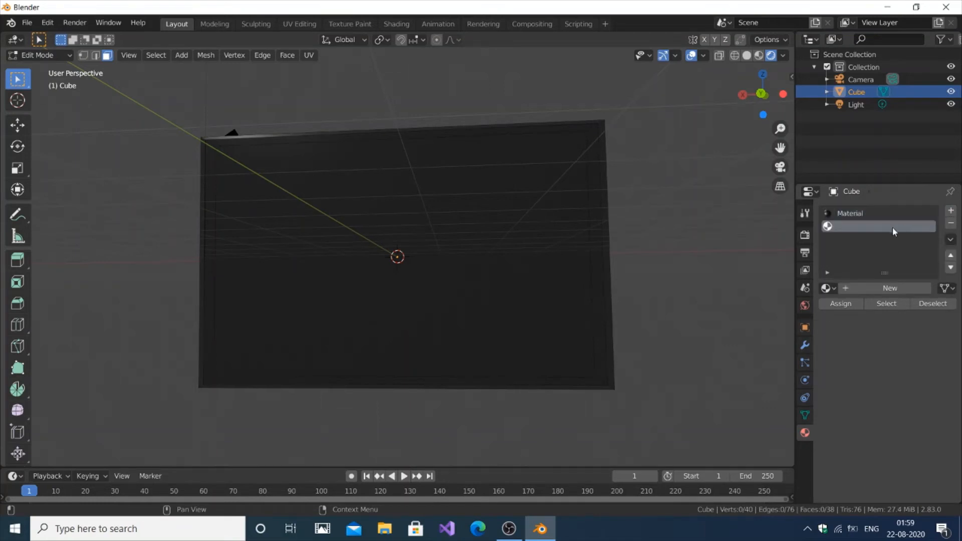
left_click(848, 289)
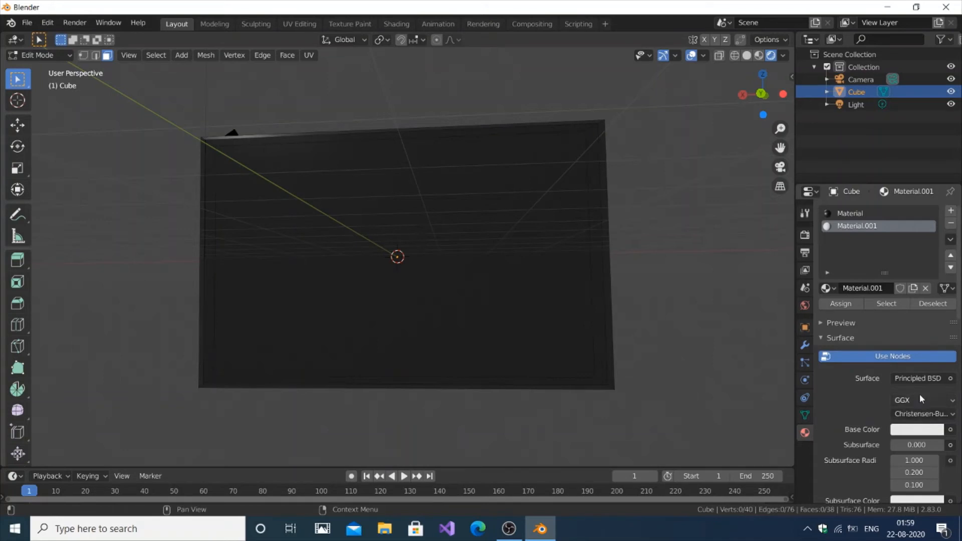
left_click(821, 337)
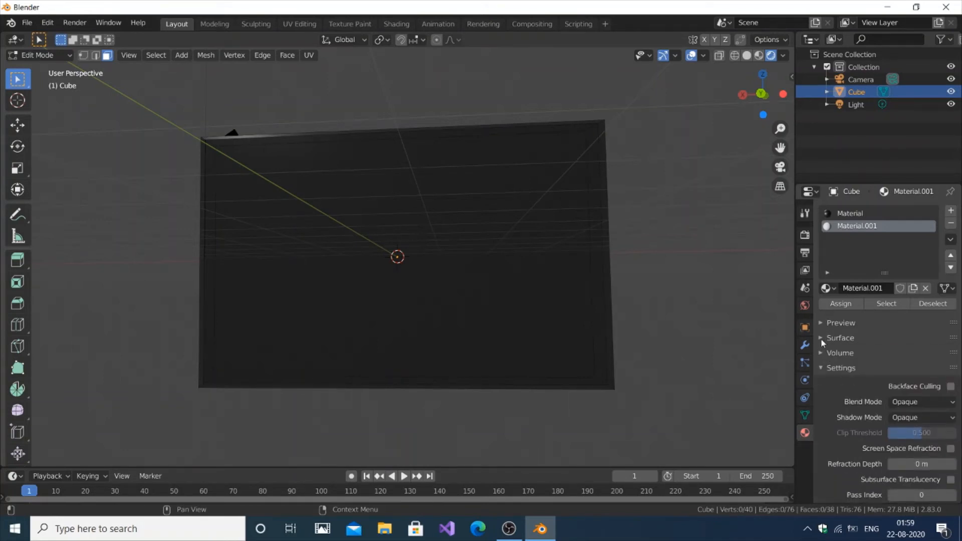
left_click(821, 341)
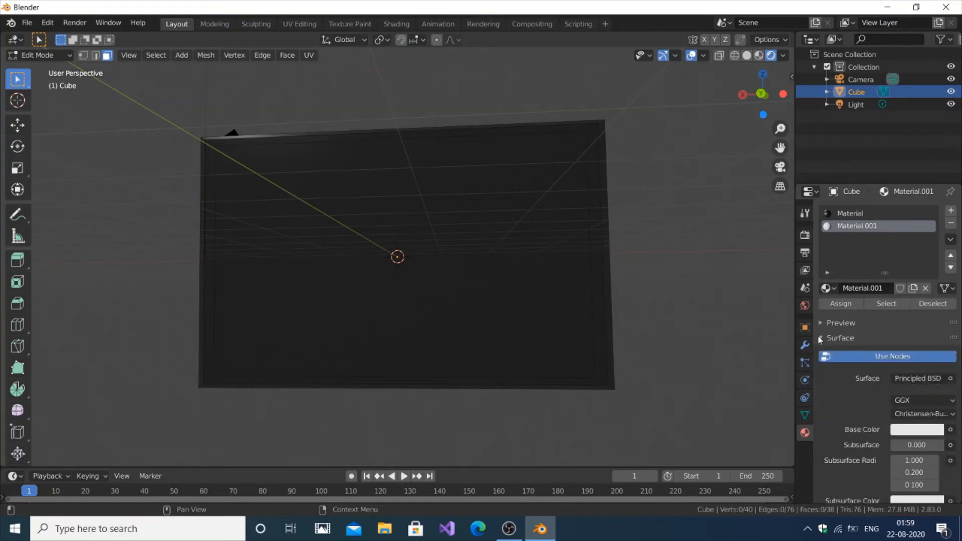
left_click(909, 381)
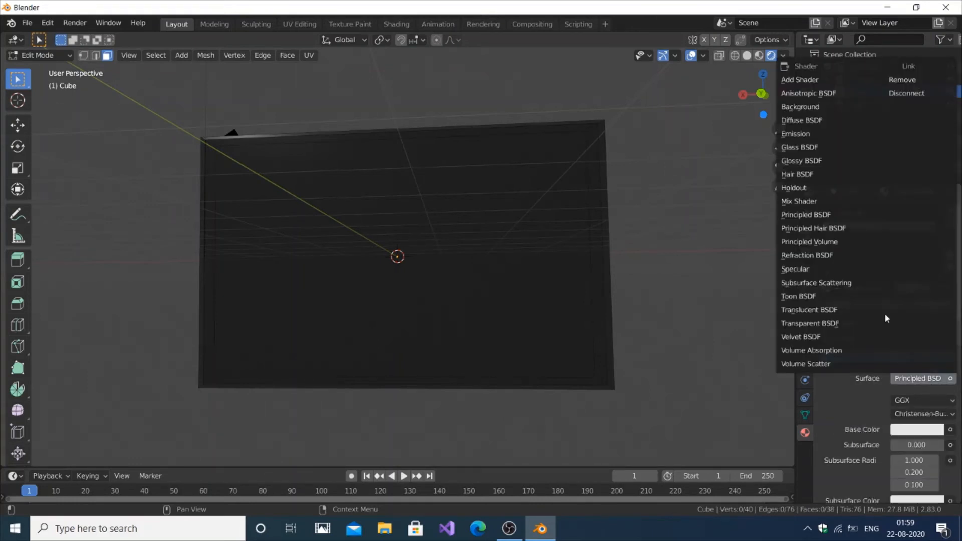
left_click(821, 135)
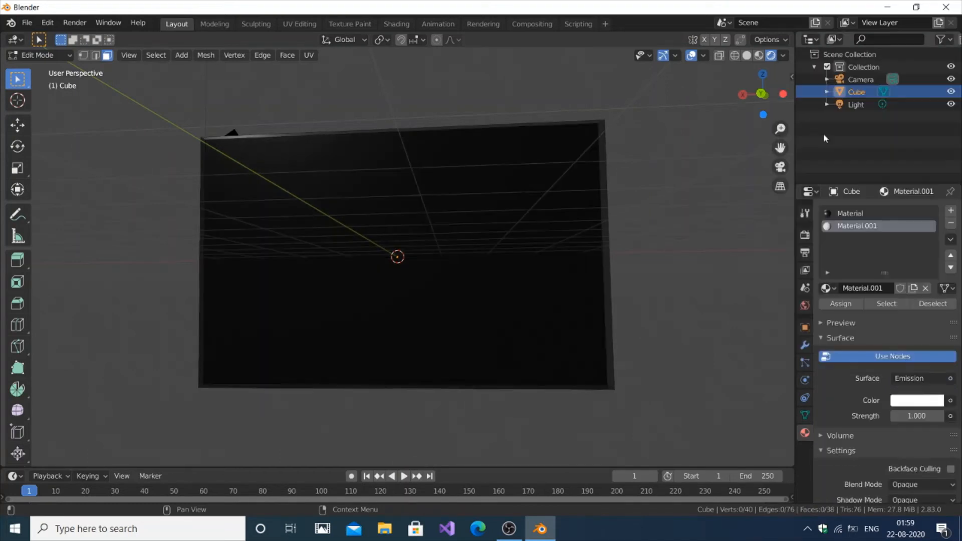
scroll(886, 402, "down", 1)
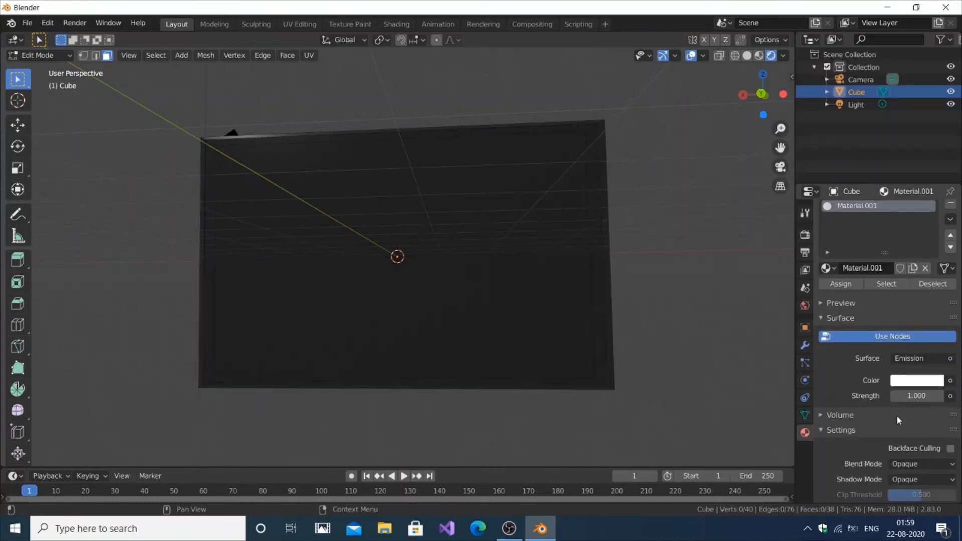
scroll(874, 401, "down", 5)
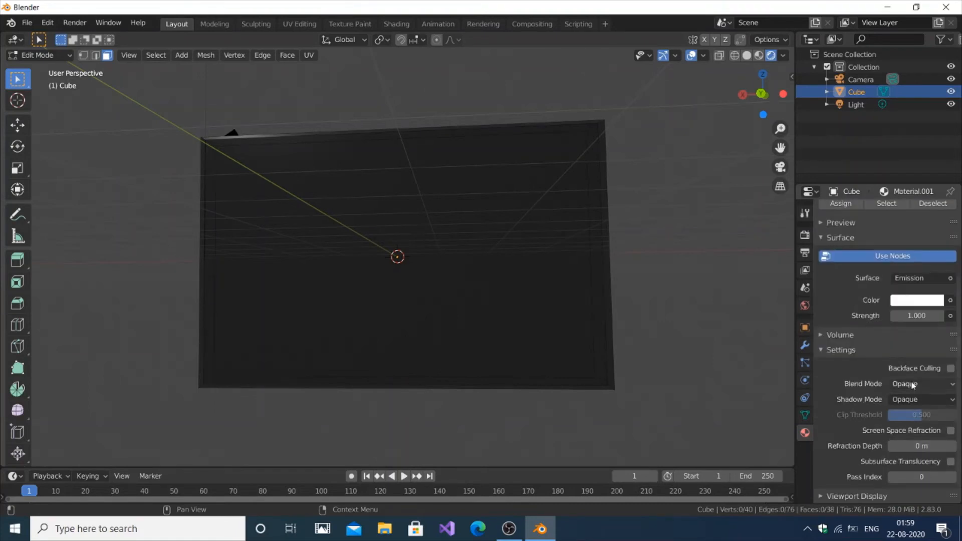
left_click(823, 334)
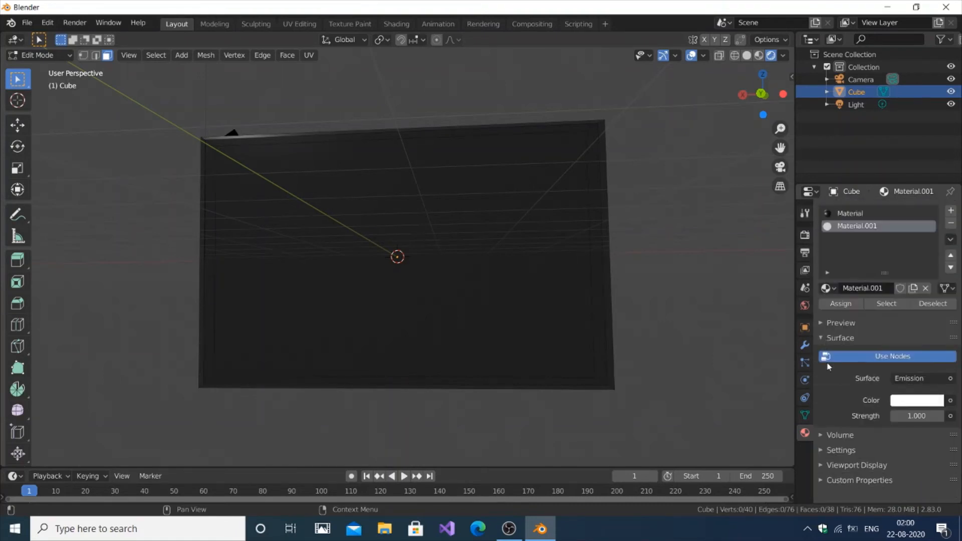
left_click(821, 338)
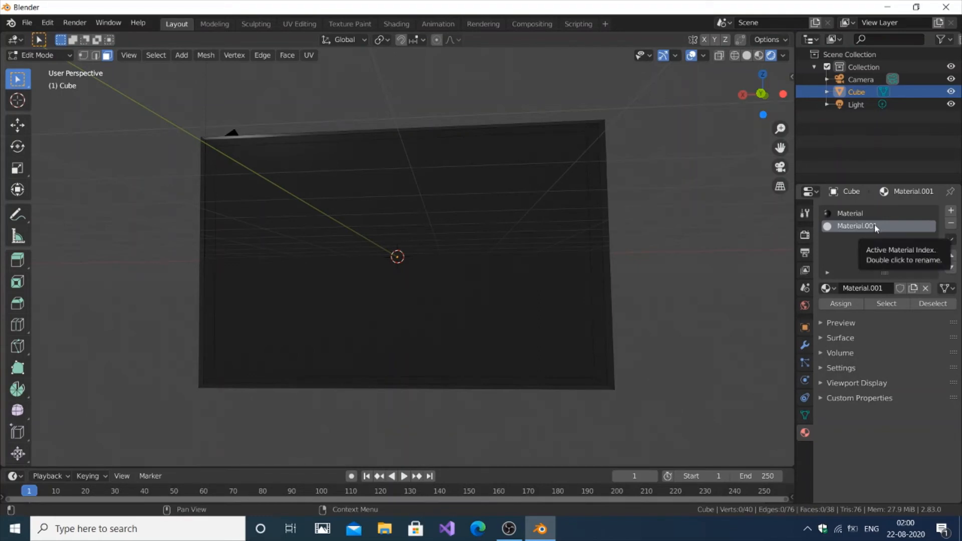
Enable Bloom for the Eevee render engine and increase its intensity.
left_click(806, 236)
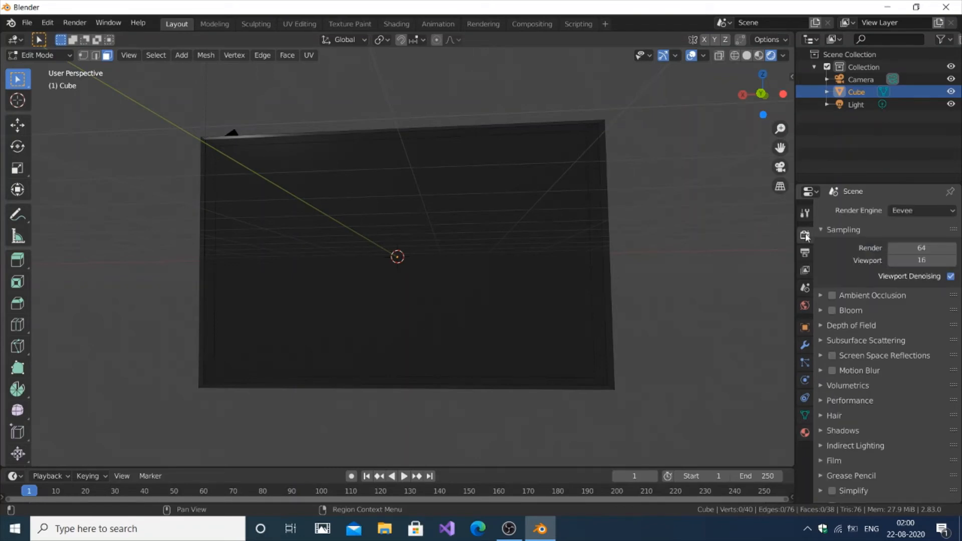
left_click(823, 312)
left_click(832, 310)
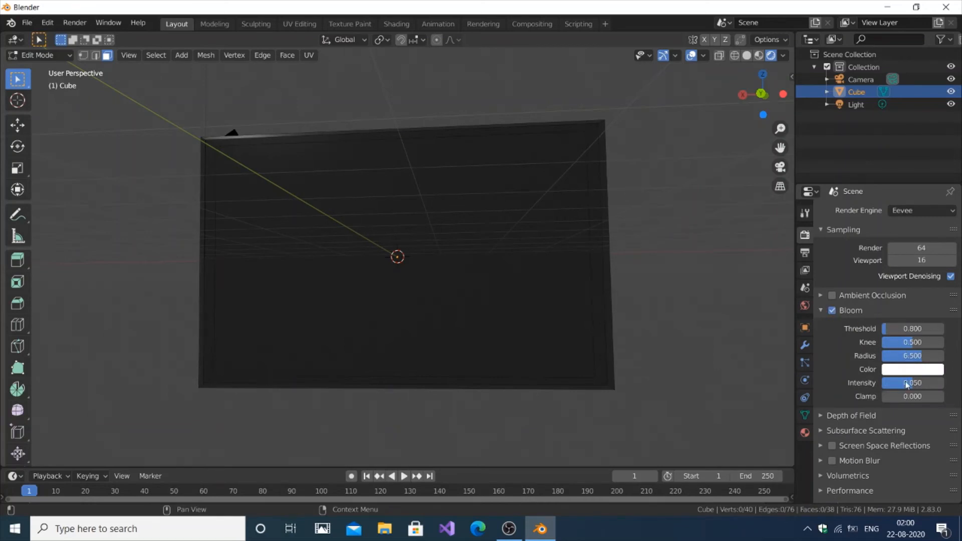
left_click_drag(906, 384, 943, 383)
left_click(821, 310)
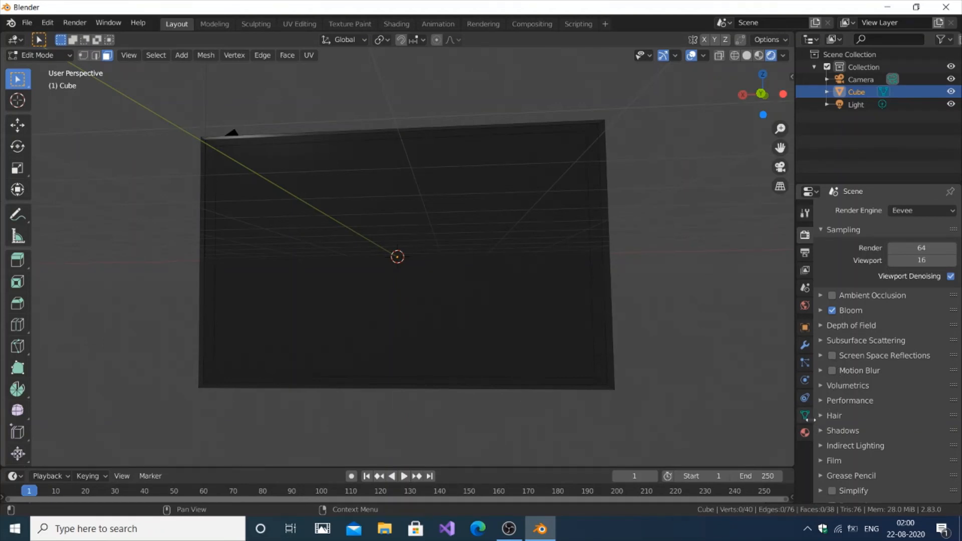
Select the large inset front face and assign the emissive Material.001 to it.
left_click(806, 434)
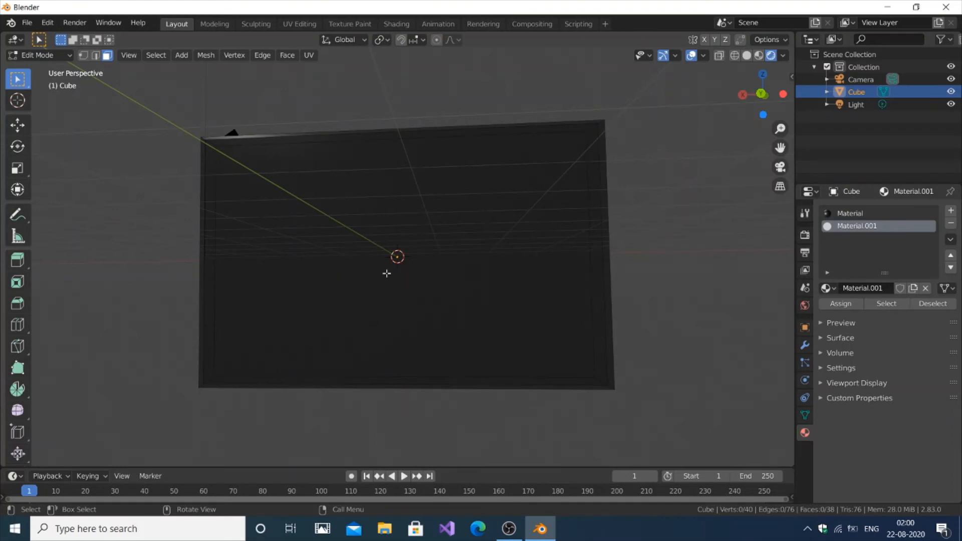
left_click(350, 221)
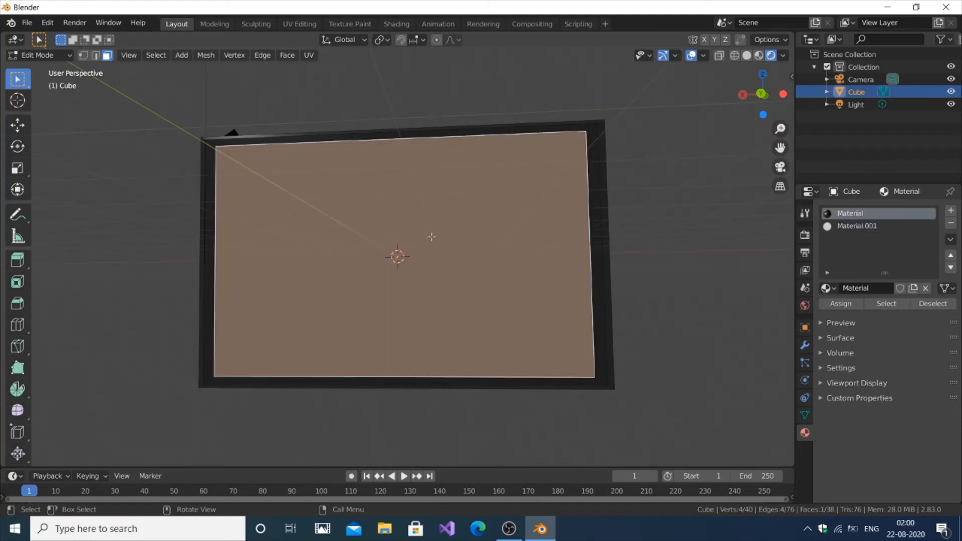
middle_click_drag(436, 231, 441, 262)
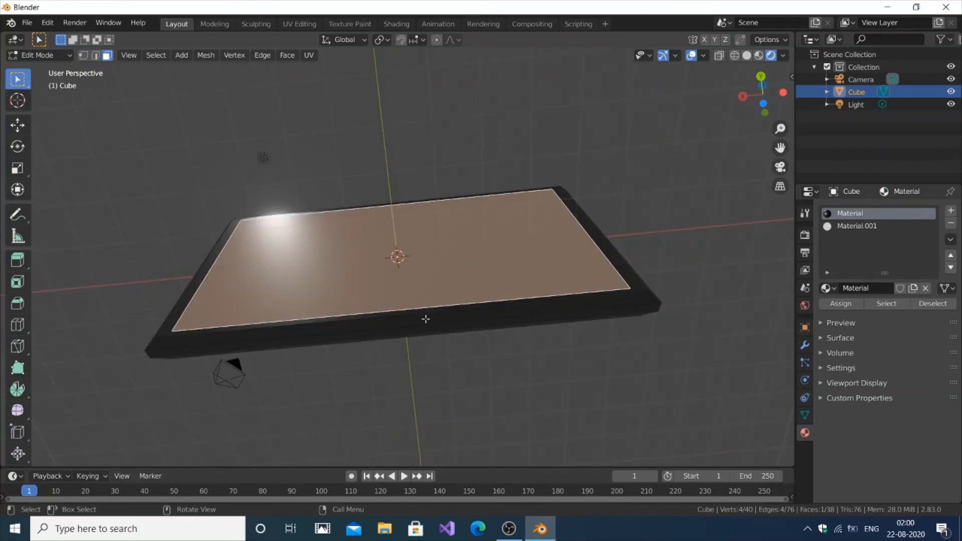
key("KP_6")
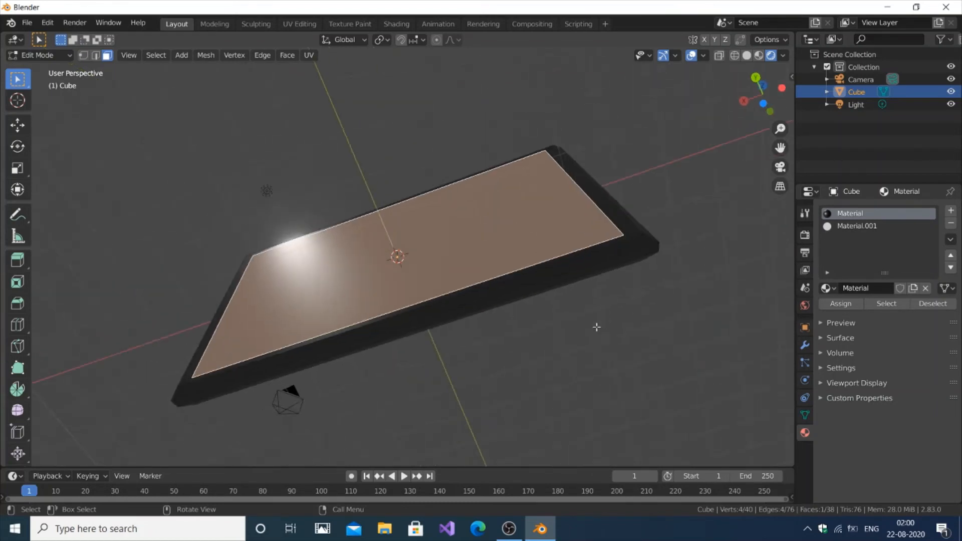
key("KP_6")
key("KP_4")
key("KP_4")
key("KP_4")
key("KP_8")
key("KP_8")
key("KP_8")
key("KP_8")
key("KP_8")
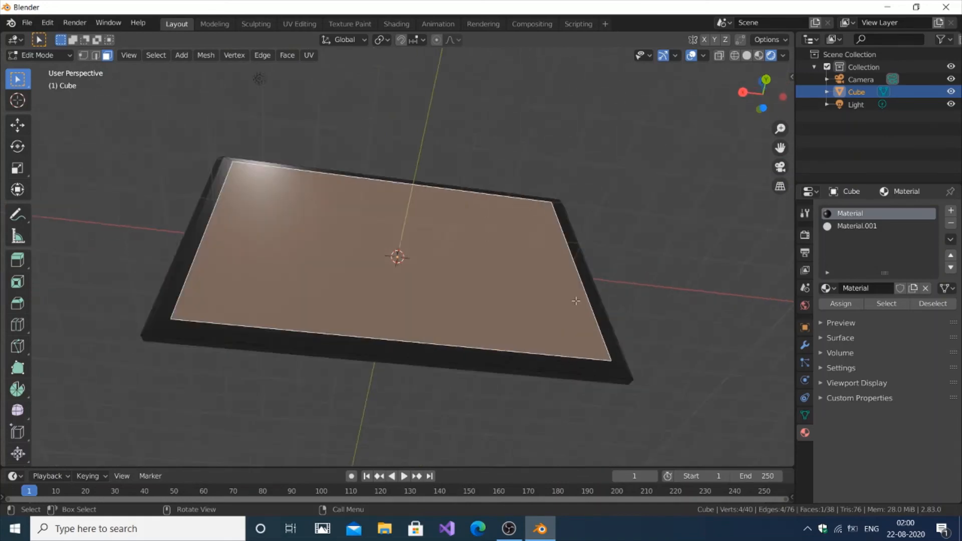
key("KP_6")
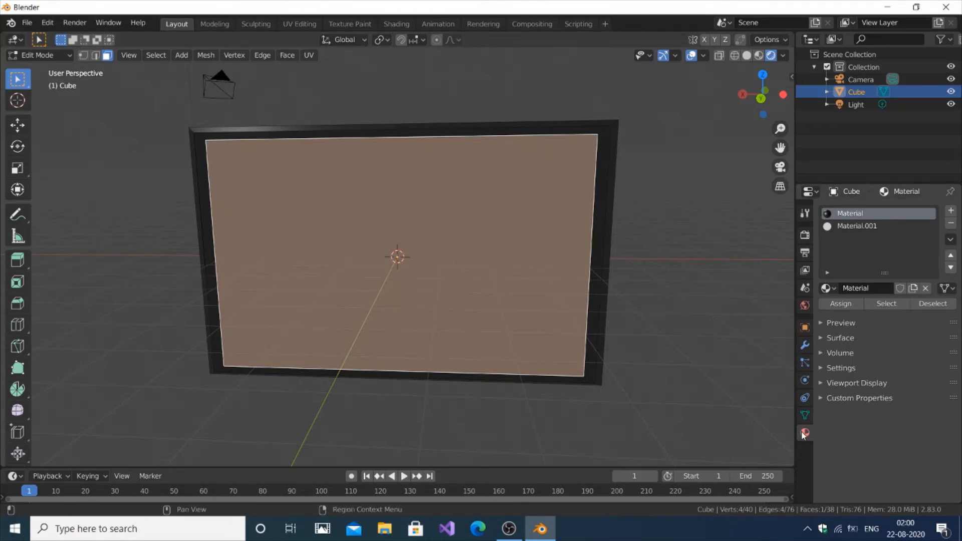
left_click(863, 227)
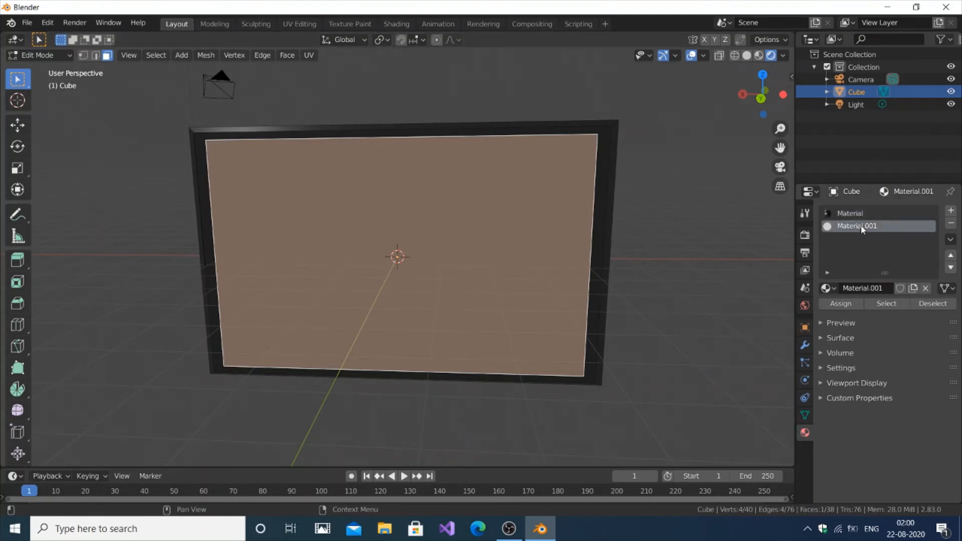
left_click(843, 304)
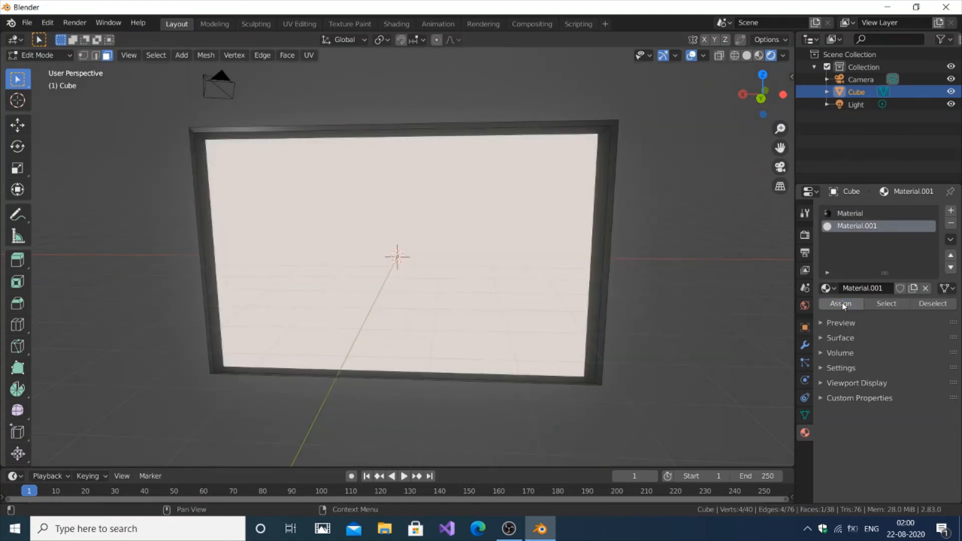
Darken the world background color to a value of 0.064 and deselect the screen's front face.
middle_click_drag(685, 271, 552, 269)
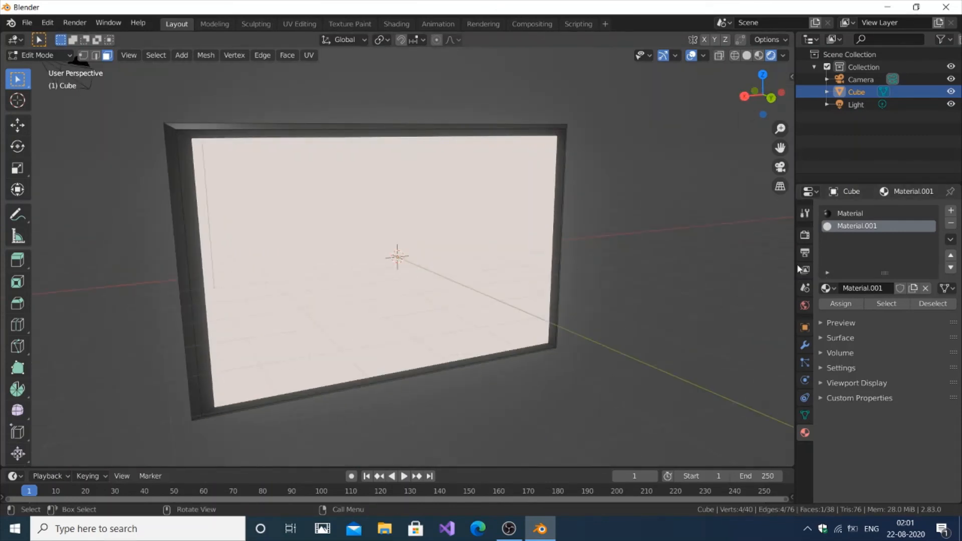
left_click(805, 307)
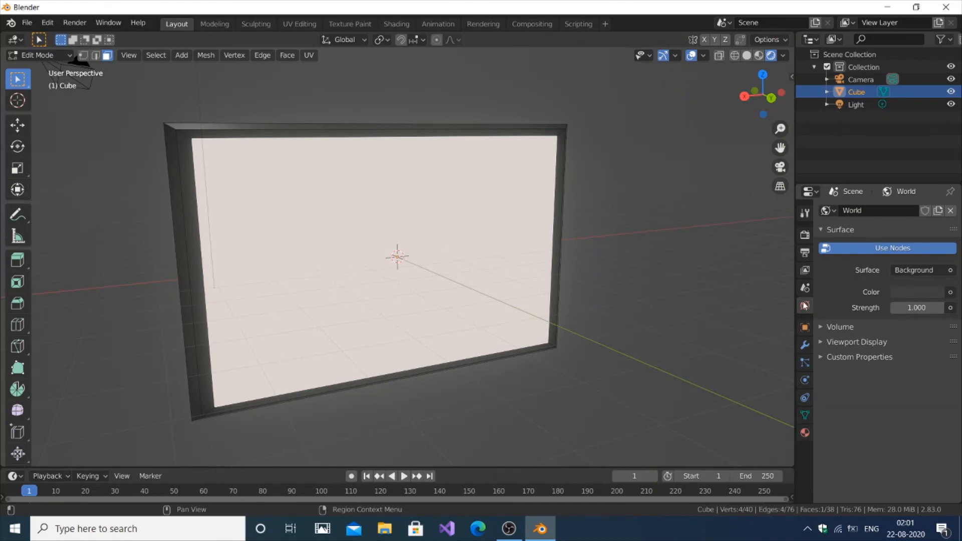
left_click(927, 271)
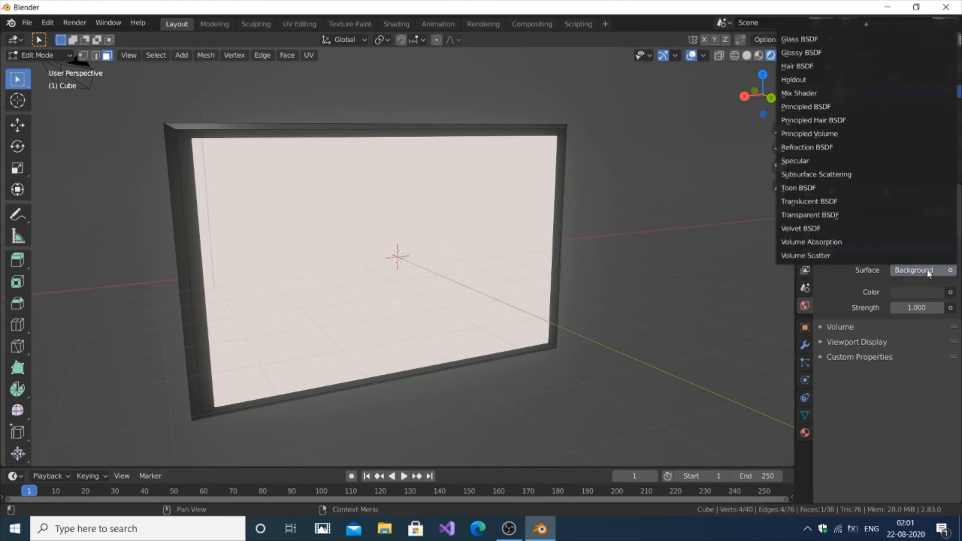
left_click(923, 294)
left_click_drag(935, 198, 936, 205)
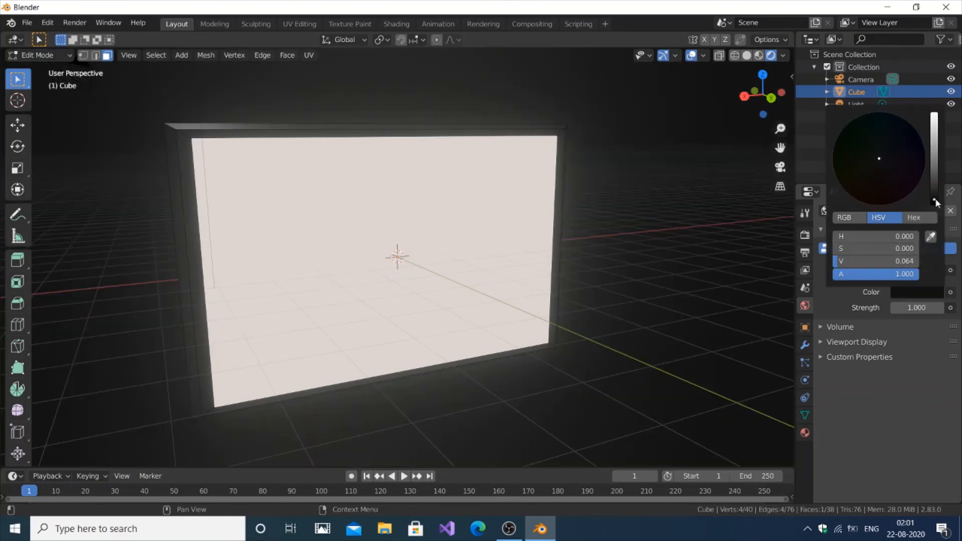
left_click(695, 216)
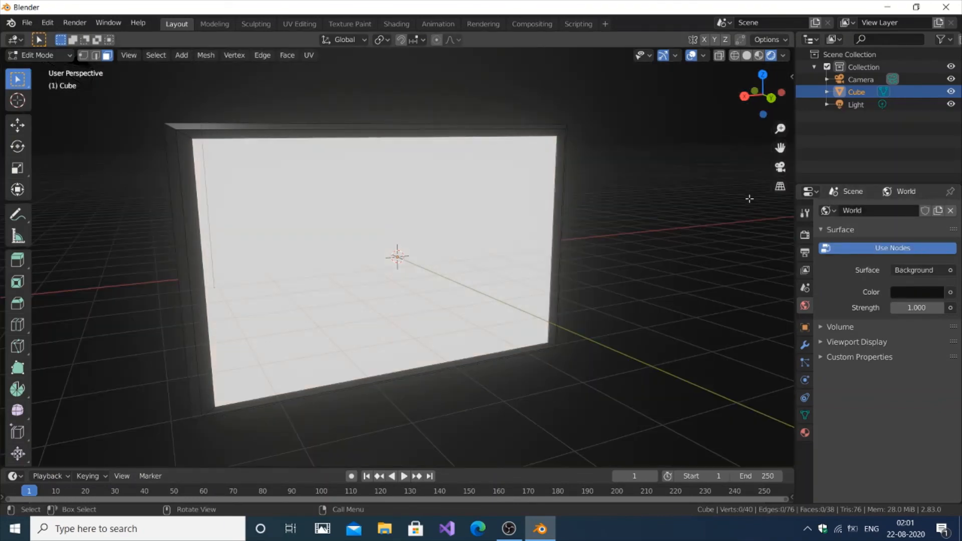
Turn off the viewport overlays to view the glowing screen without the grid and axes.
middle_click_drag(726, 190, 667, 189)
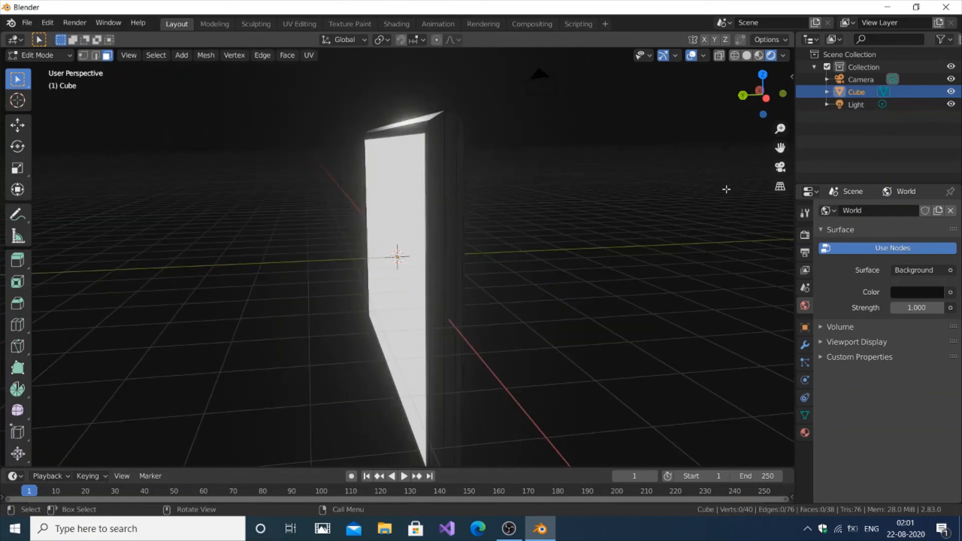
middle_click_drag(501, 166, 580, 197)
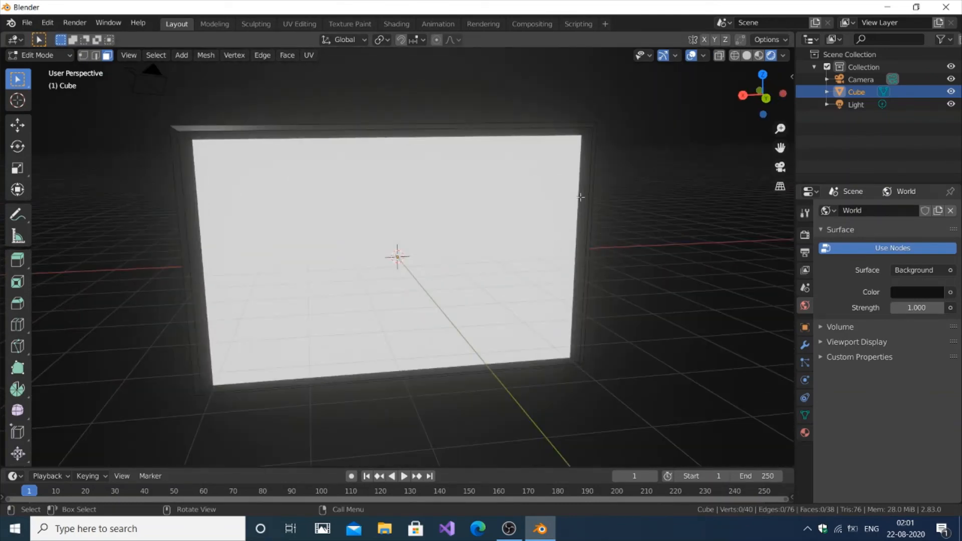
left_click(691, 56)
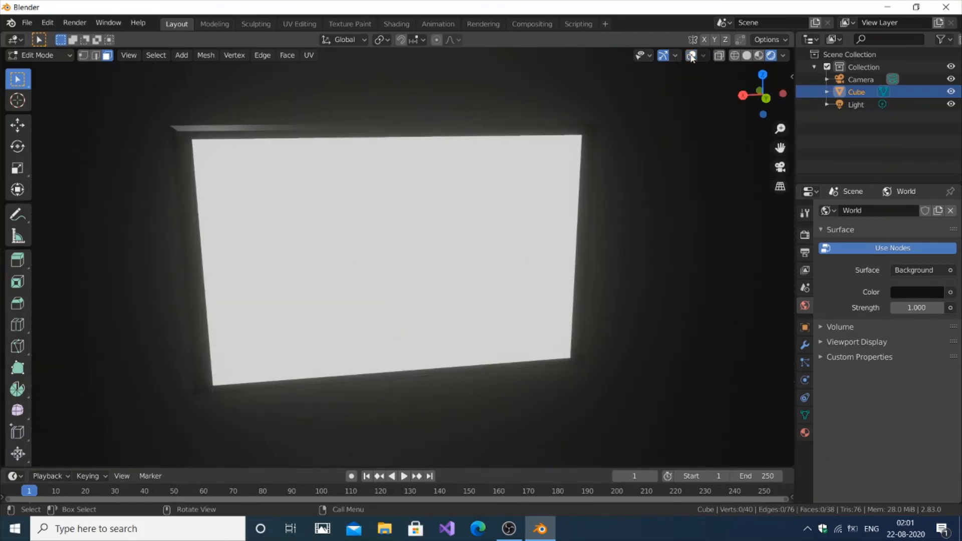
Examine the screen model from all around against the dark background, ending at the glowing front.
key("KP_6")
key("KP_6")
key("KP_6")
key("KP_9")
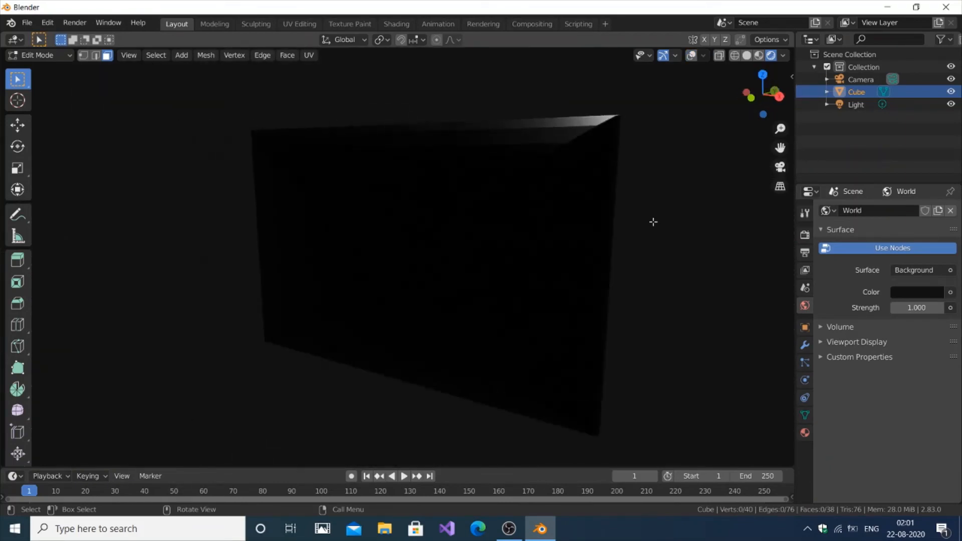
key("KP_6")
key("KP_6")
key("KP_6")
key("KP_6")
key("KP_6")
key("KP_6")
key("KP_6")
key("KP_6")
key("KP_6")
key("KP_6")
key("KP_6")
key("KP_6")
key("KP_6")
key("KP_6")
key("KP_6")
key("KP_6")
key("KP_6")
key("KP_6")
key("KP_6")
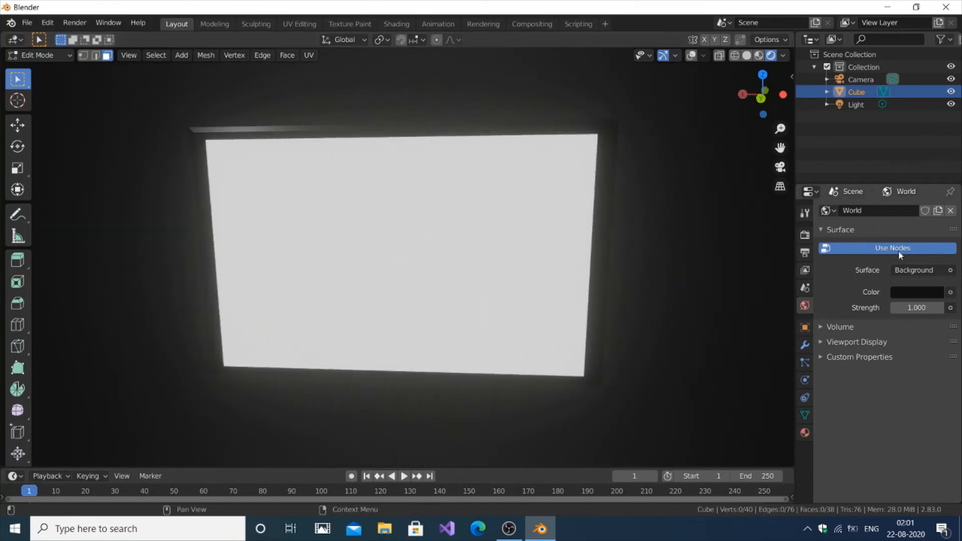
Lighten the world background color to a value of 0.193.
left_click(935, 289)
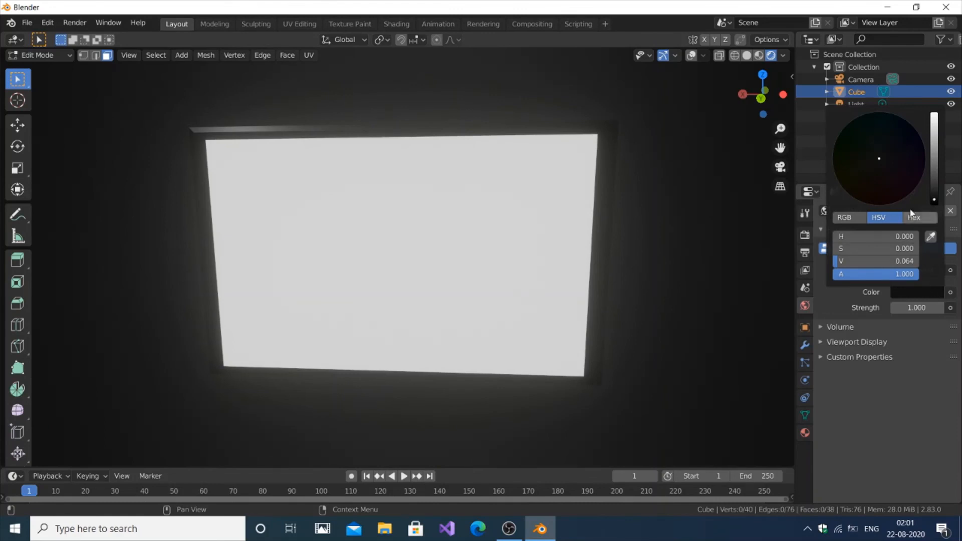
left_click_drag(937, 169, 934, 189)
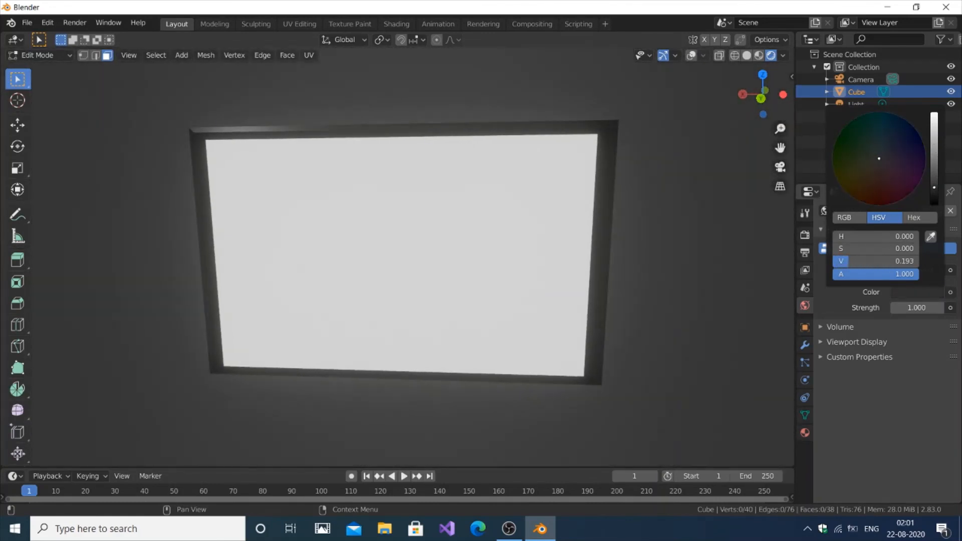
Inspect the front, sides and back of the screen against the lighter background, ending close to the glowing front.
key("KP_6")
key("KP_6")
key("KP_6")
key("KP_6")
key("KP_6")
key("KP_6")
key("KP_6")
key("KP_6")
key("KP_6")
key("KP_6")
key("KP_6")
key("KP_6")
key("KP_6")
key("KP_6")
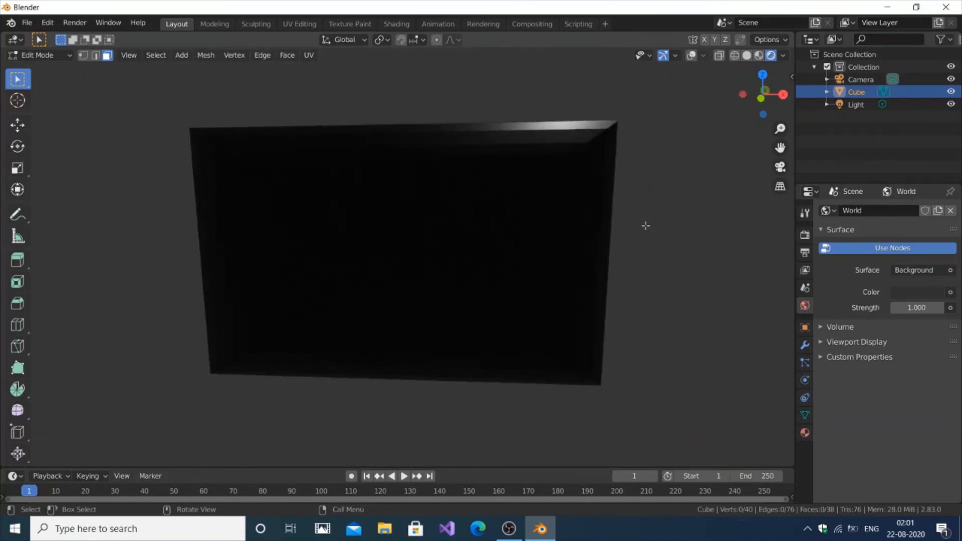
key("KP_6")
key("KP_6")
key("KP_6")
key("KP_6")
key("KP_6")
key("KP_6")
key("KP_6")
key("KP_6")
key("KP_6")
key("KP_6")
key("KP_6")
key("KP_6")
key("KP_6")
key("KP_6")
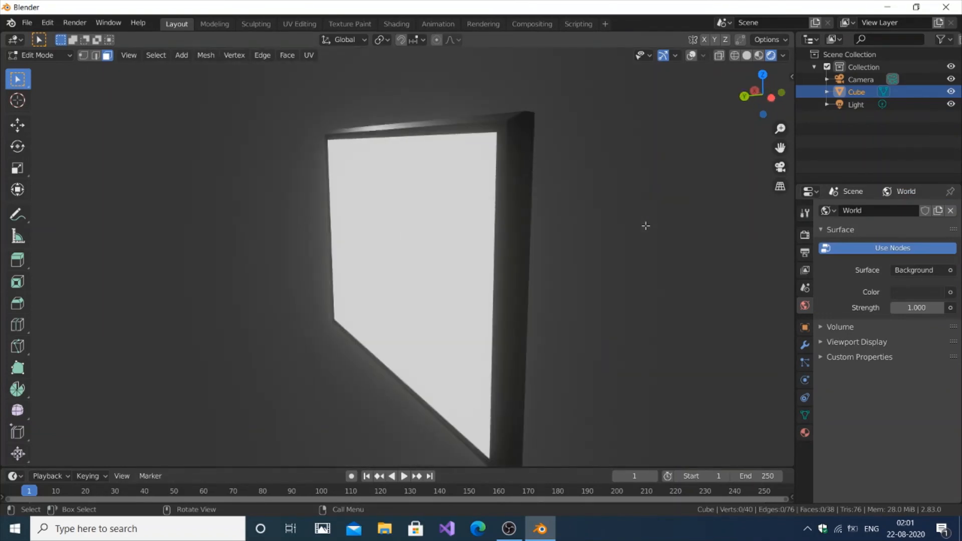
key("KP_4")
key("KP_6")
key("KP_6")
key("KP_6")
key("KP_6")
key("KP_6")
key("KP_6")
key("KP_6")
key("KP_6")
key("KP_6")
key("KP_6")
key("KP_6")
key("KP_6")
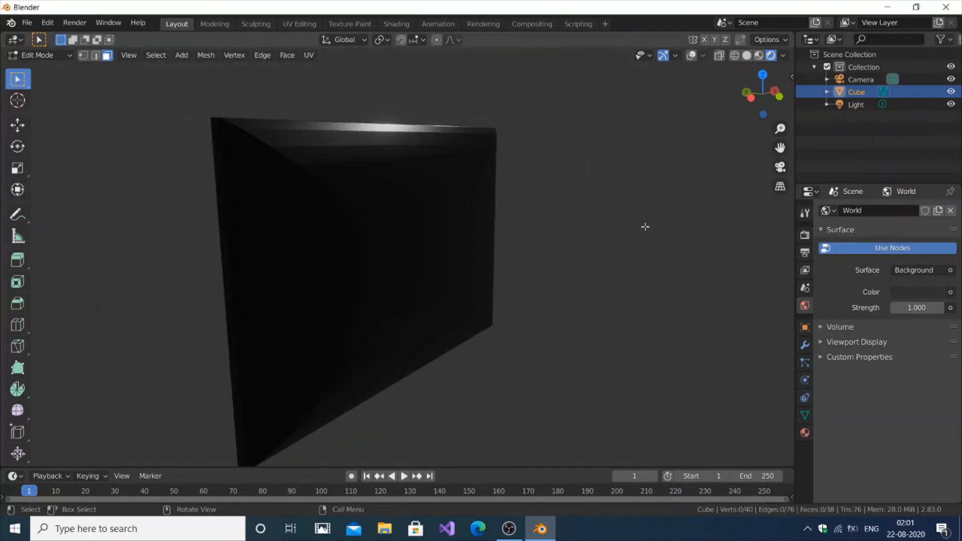
scroll(349, 346, "up", 4)
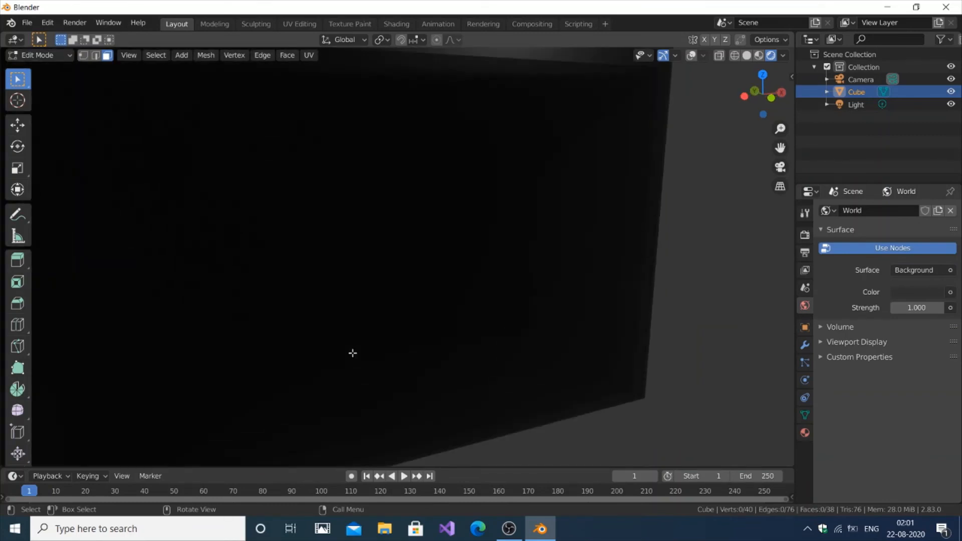
scroll(353, 353, "down", 1)
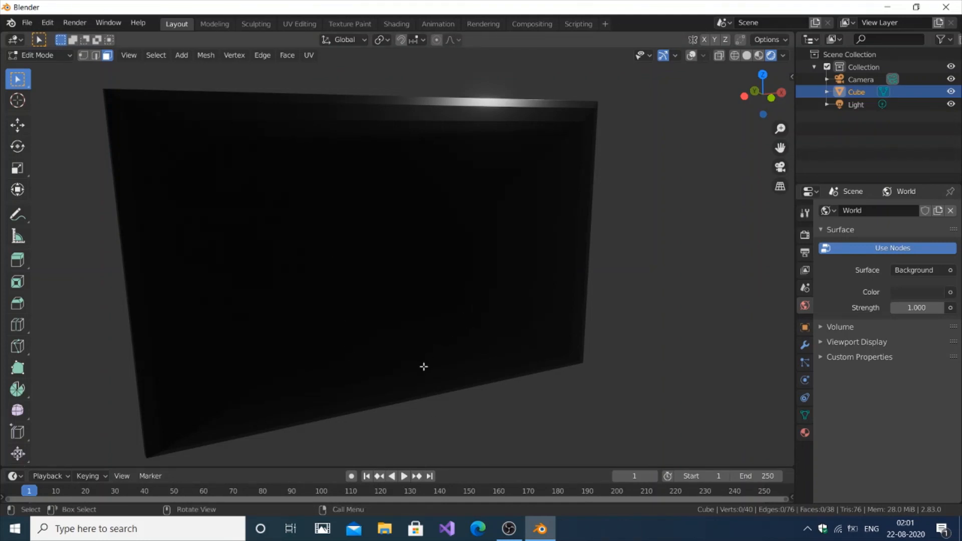
middle_click_drag(428, 374, 480, 295)
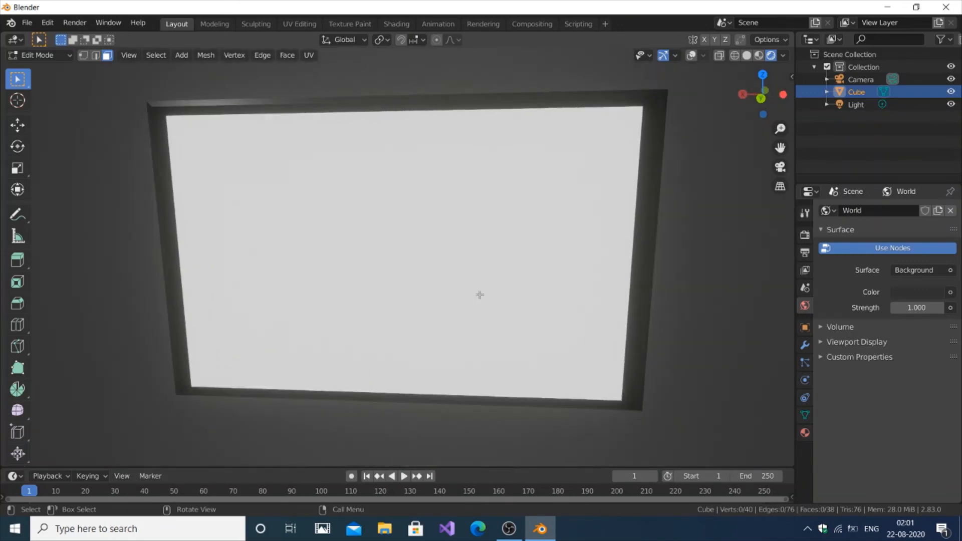